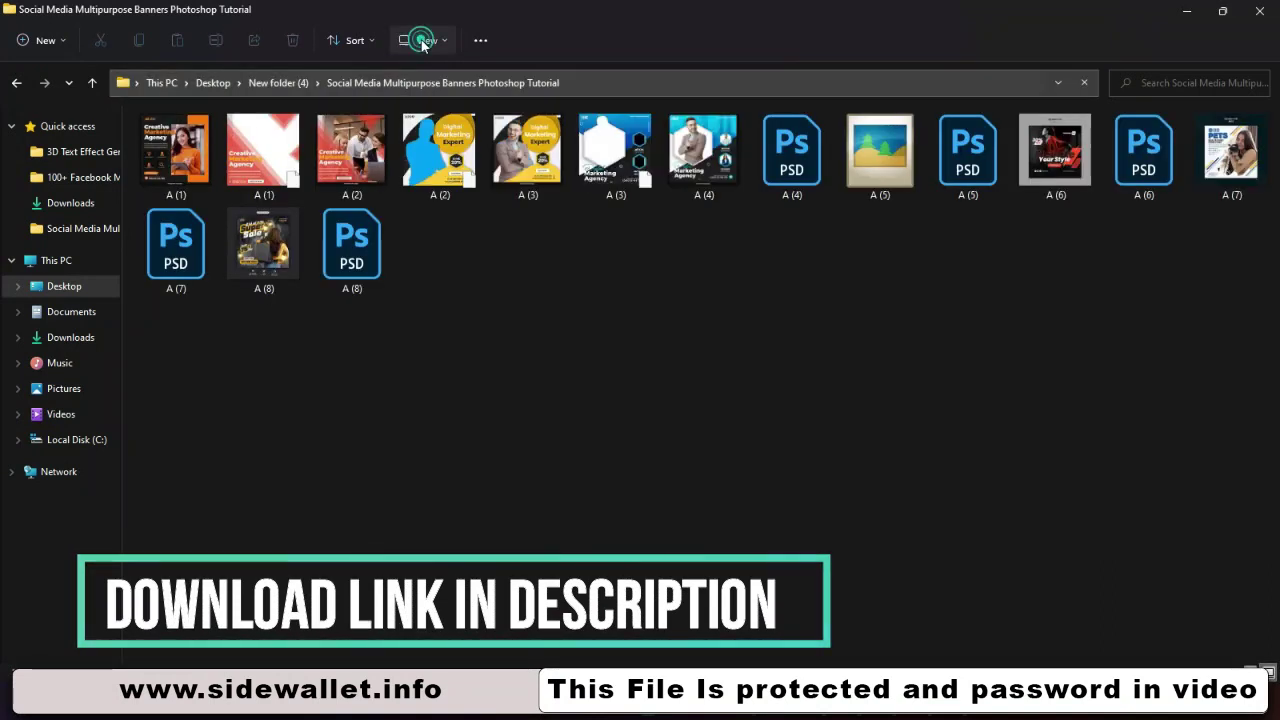
# Switch the folder to a large-icon layout and preview banner A (1) enlarged in Picasa
pyautogui.click(422, 42)
pyautogui.press('Escape')
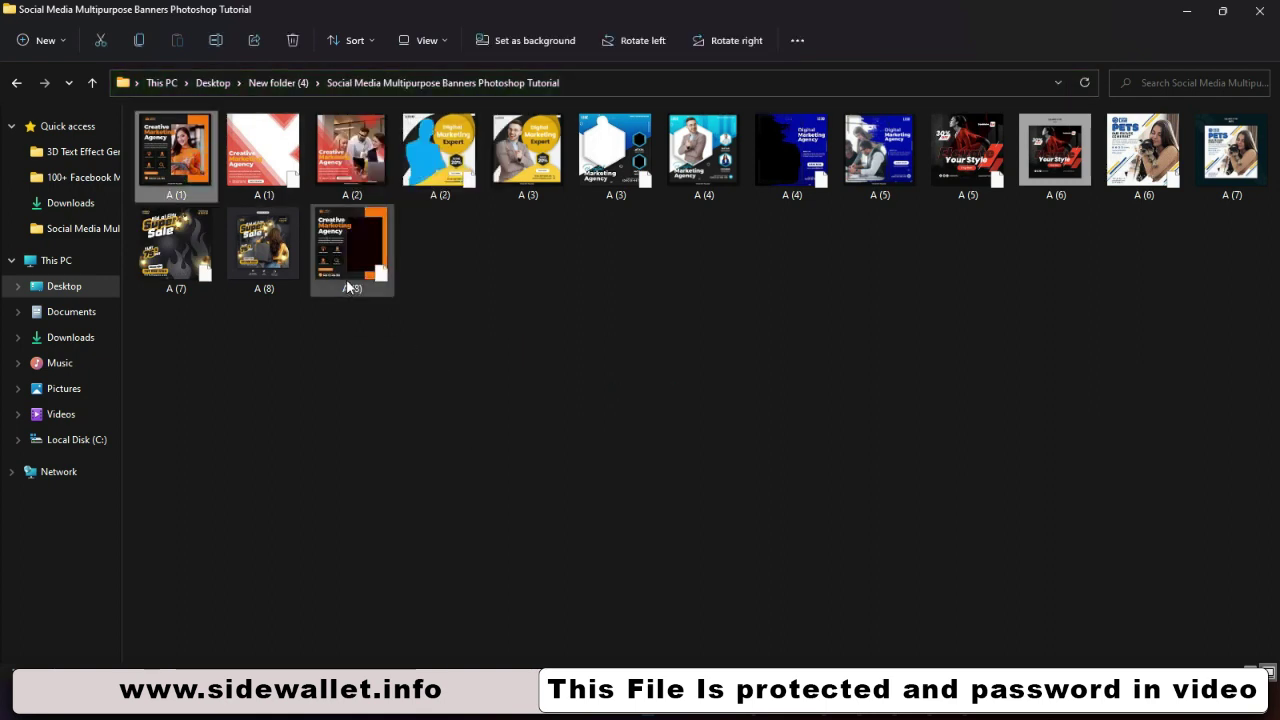
pyautogui.doubleClick(176, 188)
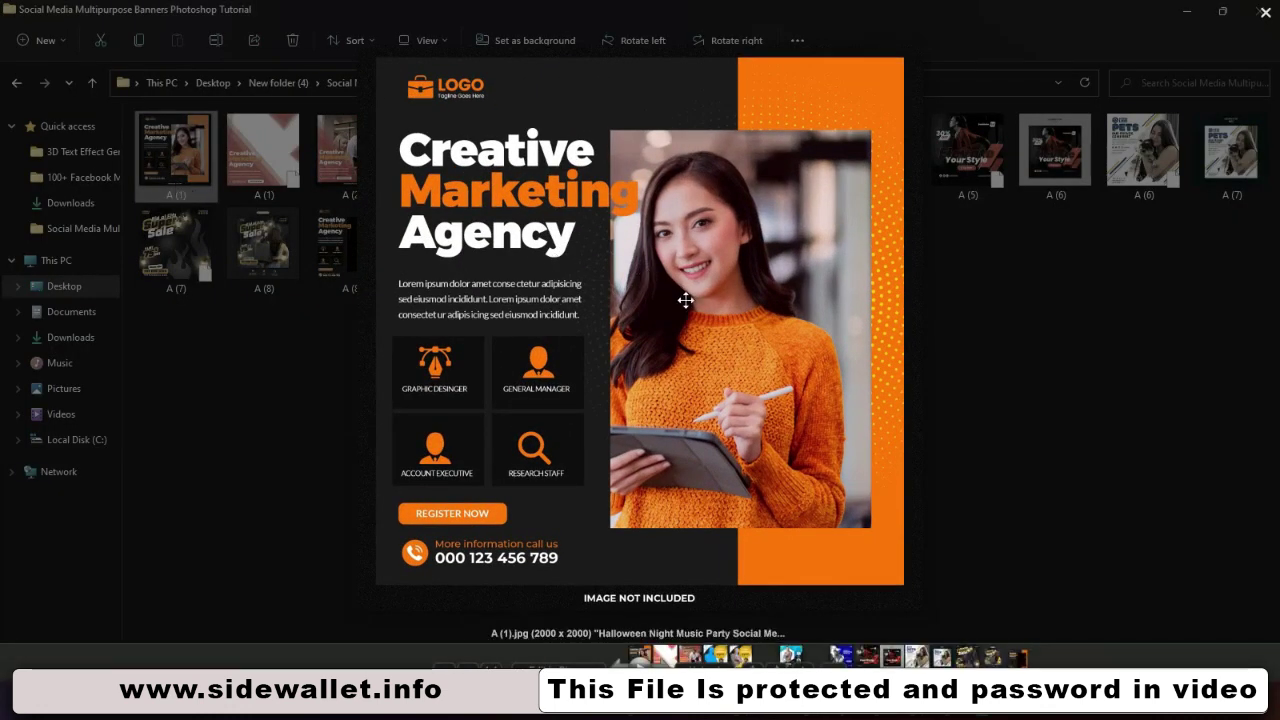
pyautogui.scroll(1, 685, 300)
pyautogui.scroll(-1, 685, 300)
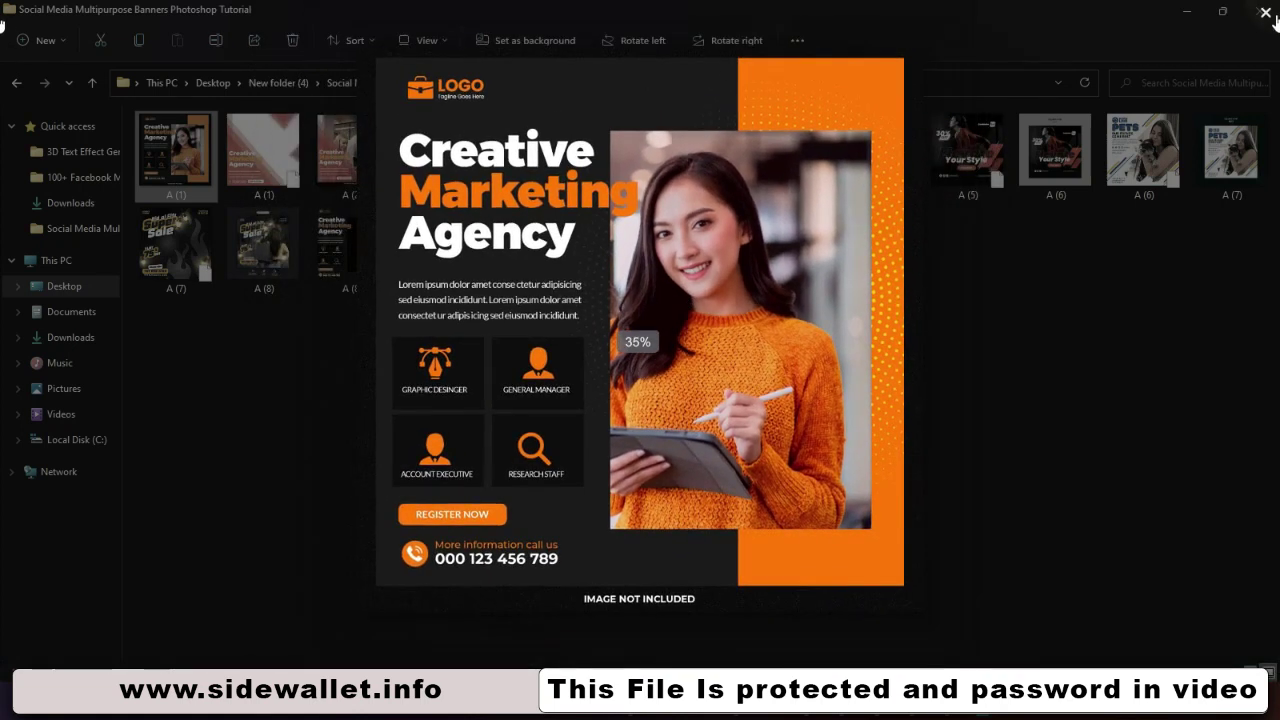
pyautogui.click(1265, 12)
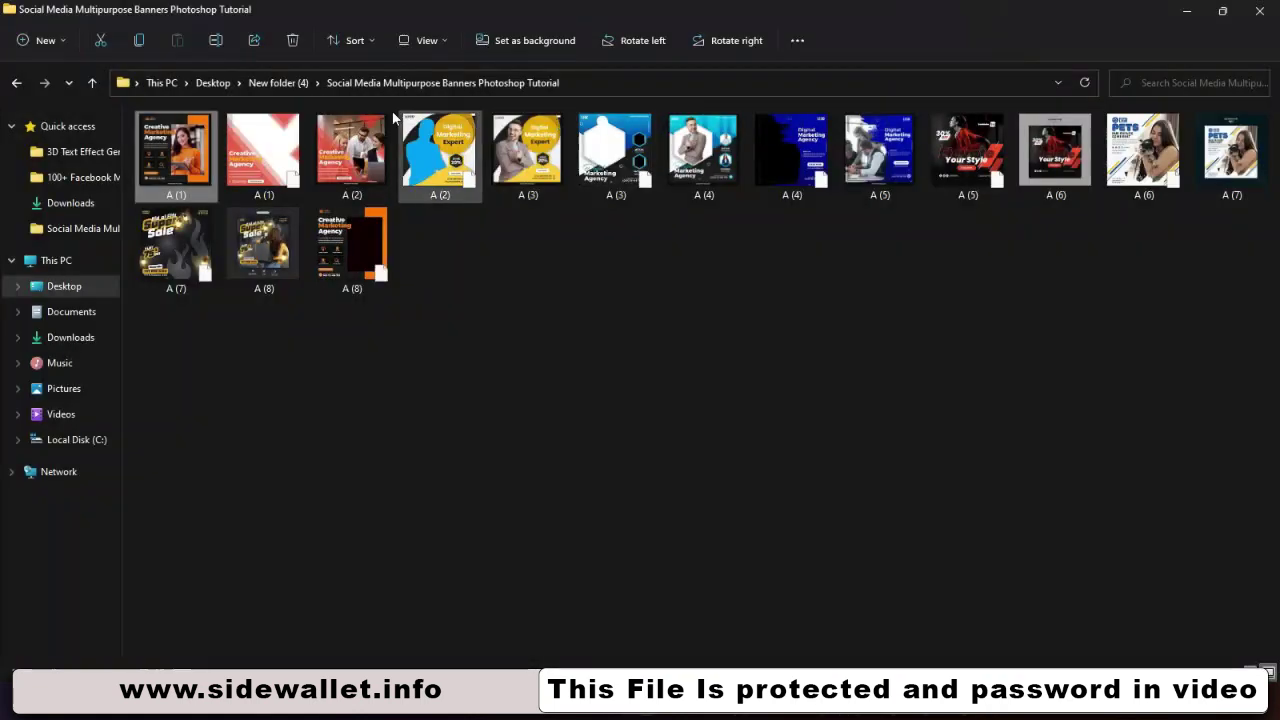
# Preview banner A (2) enlarged, close the viewer, and select A (3)
pyautogui.doubleClick(377, 153)
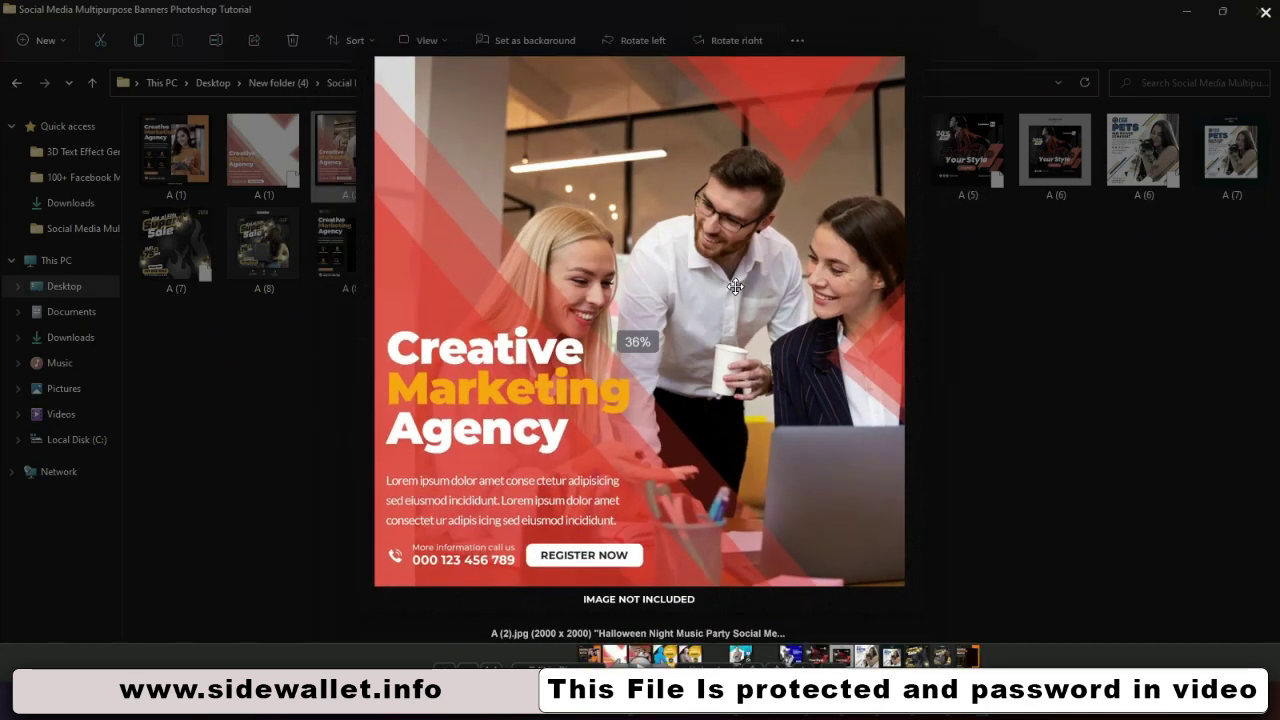
pyautogui.click(1270, 14)
pyautogui.click(548, 157)
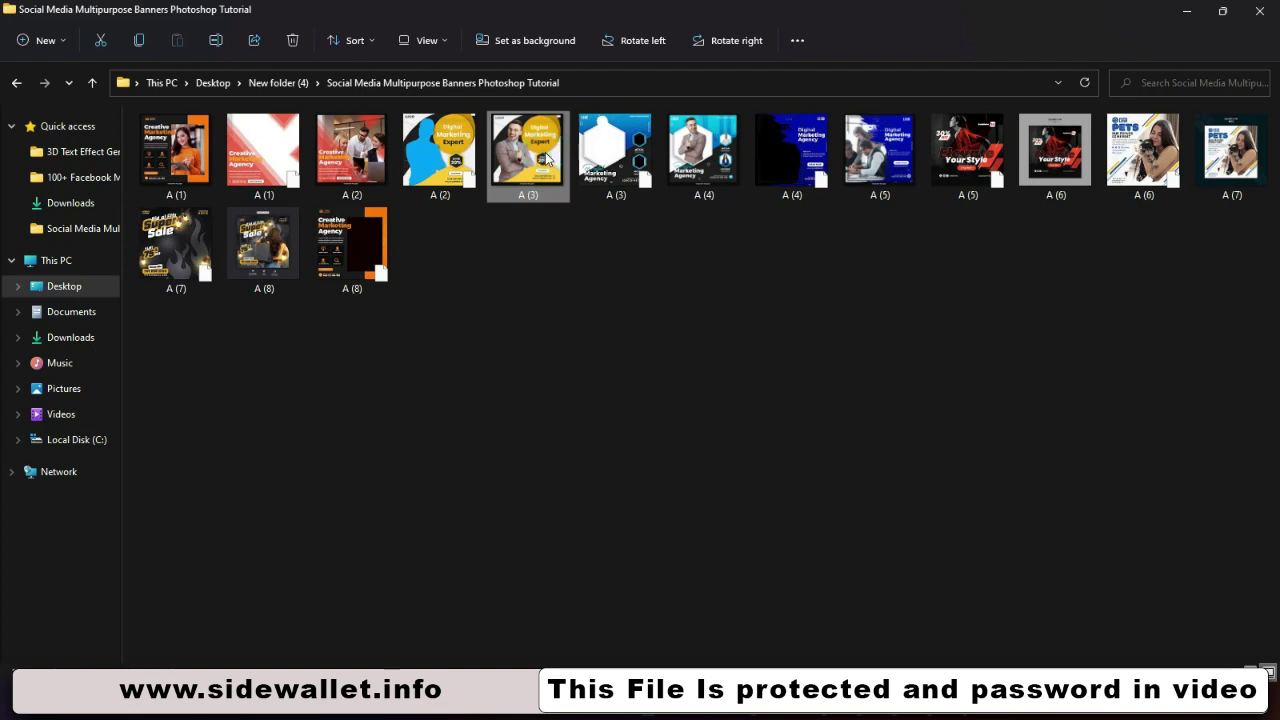
# Preview banners A (3), A (4) and A (5) enlarged in Picasa one after another
pyautogui.doubleClick(547, 155)
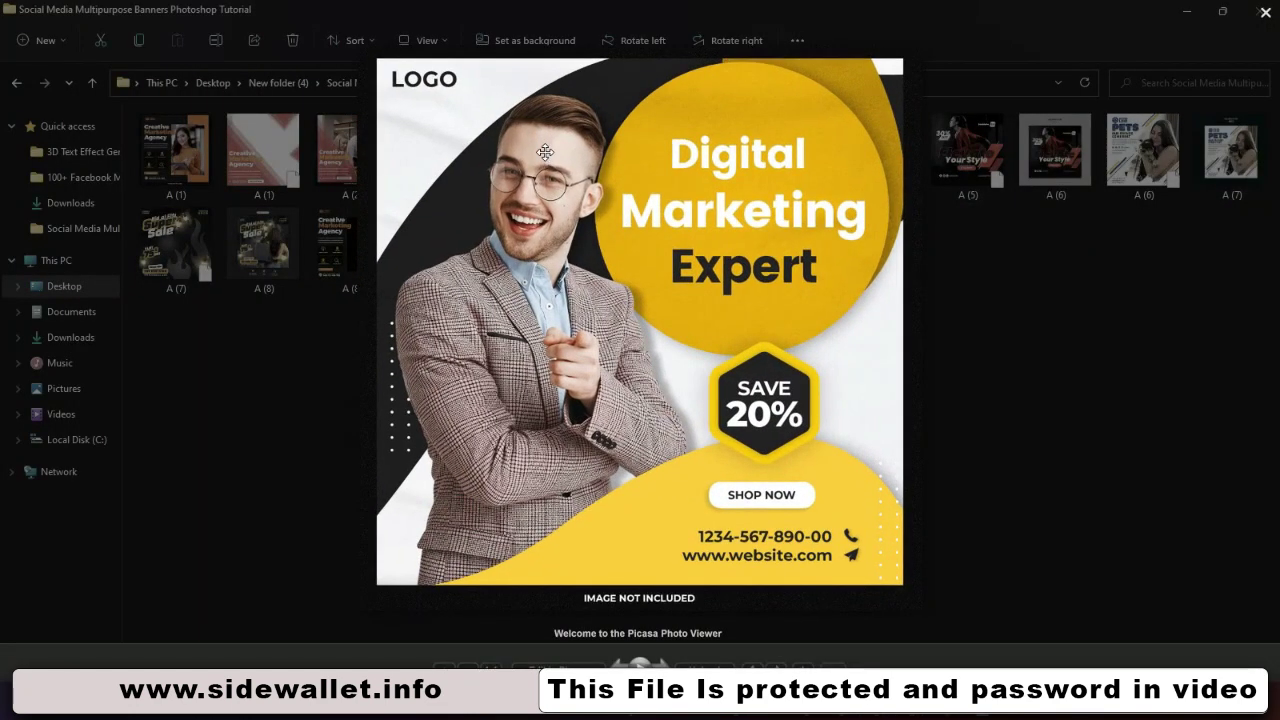
pyautogui.scroll(2, 545, 152)
pyautogui.scroll(-2, 545, 152)
pyautogui.click(1265, 12)
pyautogui.click(697, 175)
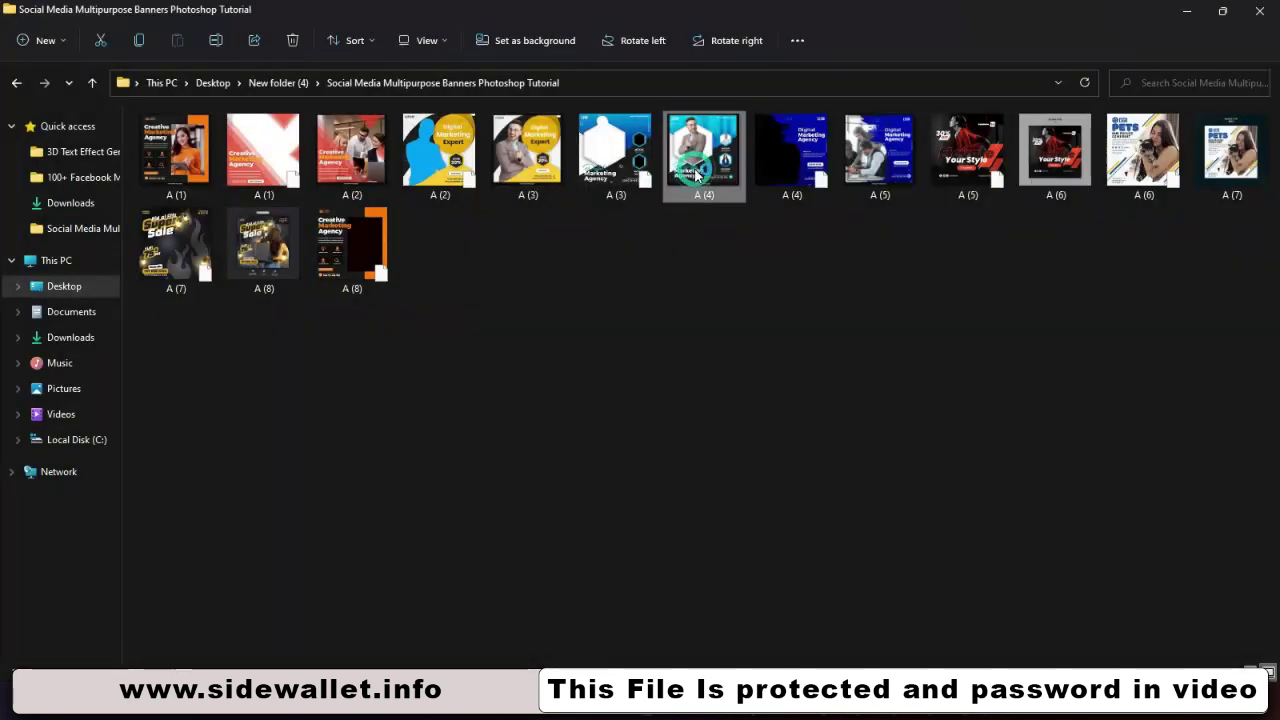
pyautogui.doubleClick(697, 175)
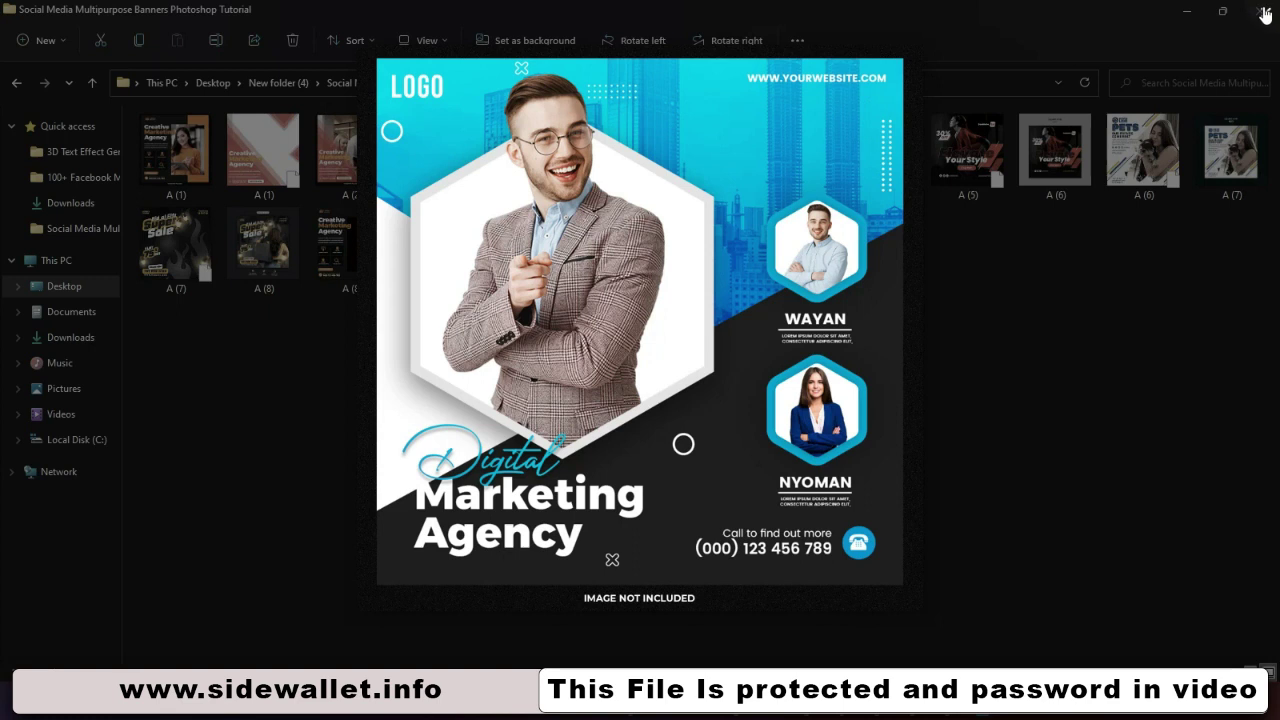
pyautogui.click(1265, 14)
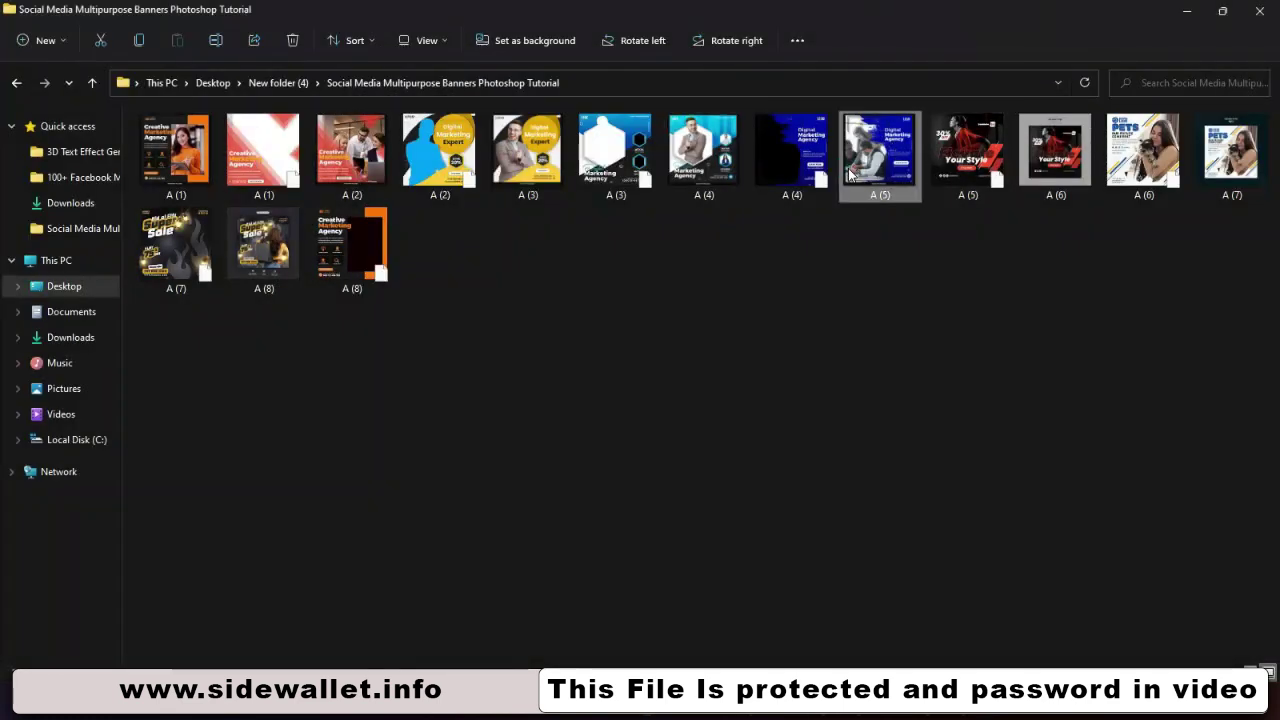
pyautogui.doubleClick(848, 175)
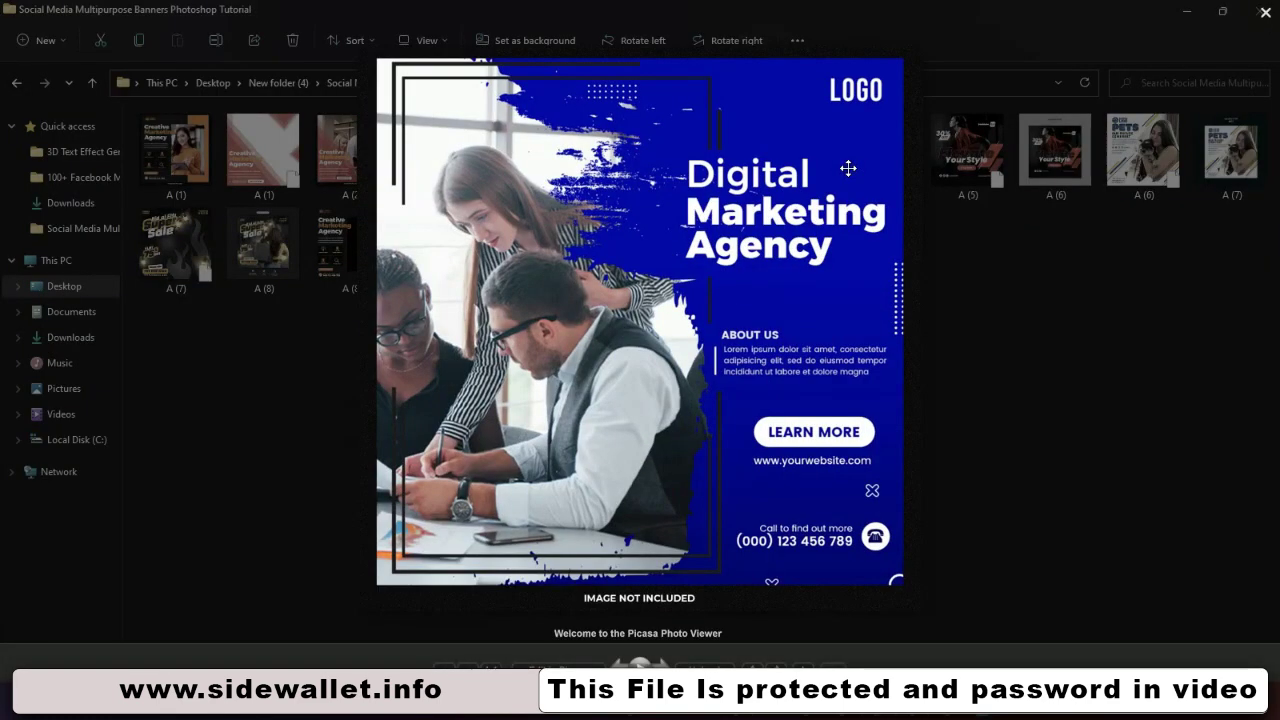
pyautogui.click(1265, 14)
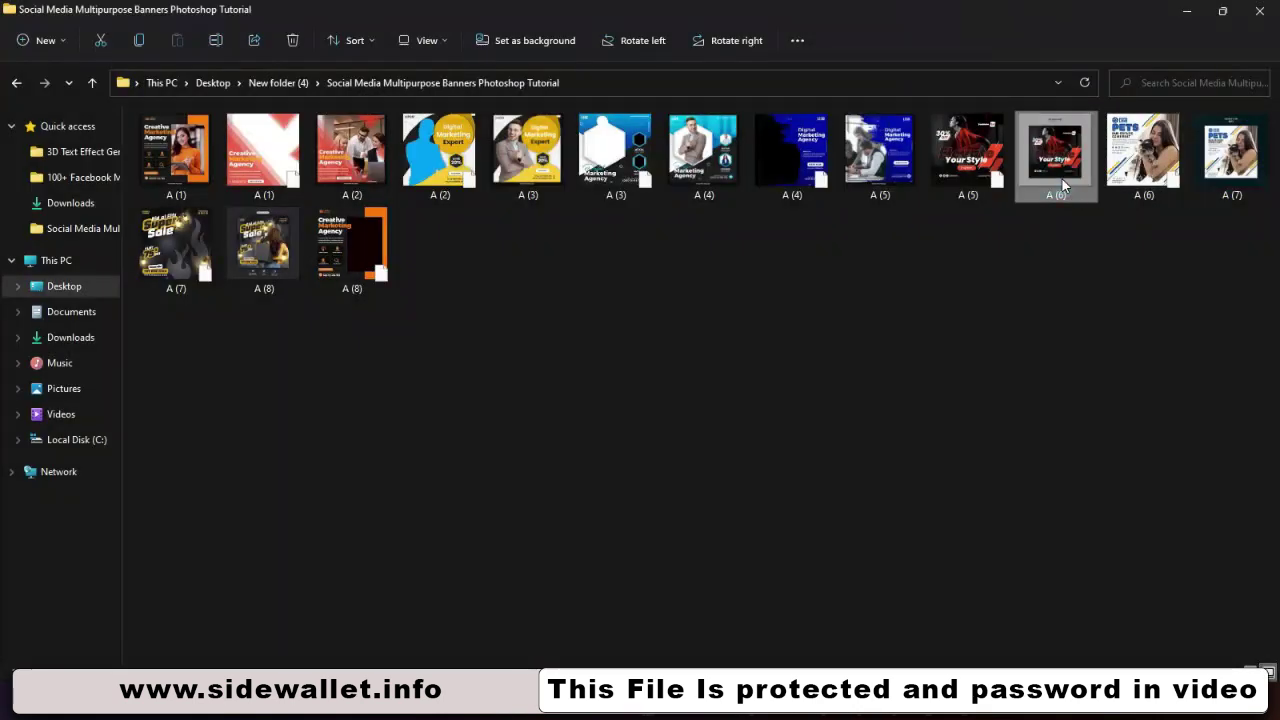
# Preview the A (6) Your Style flyer, A (7) pets flyer and A (8) Super Sale banner
pyautogui.doubleClick(1062, 179)
pyautogui.scroll(1, 835, 248)
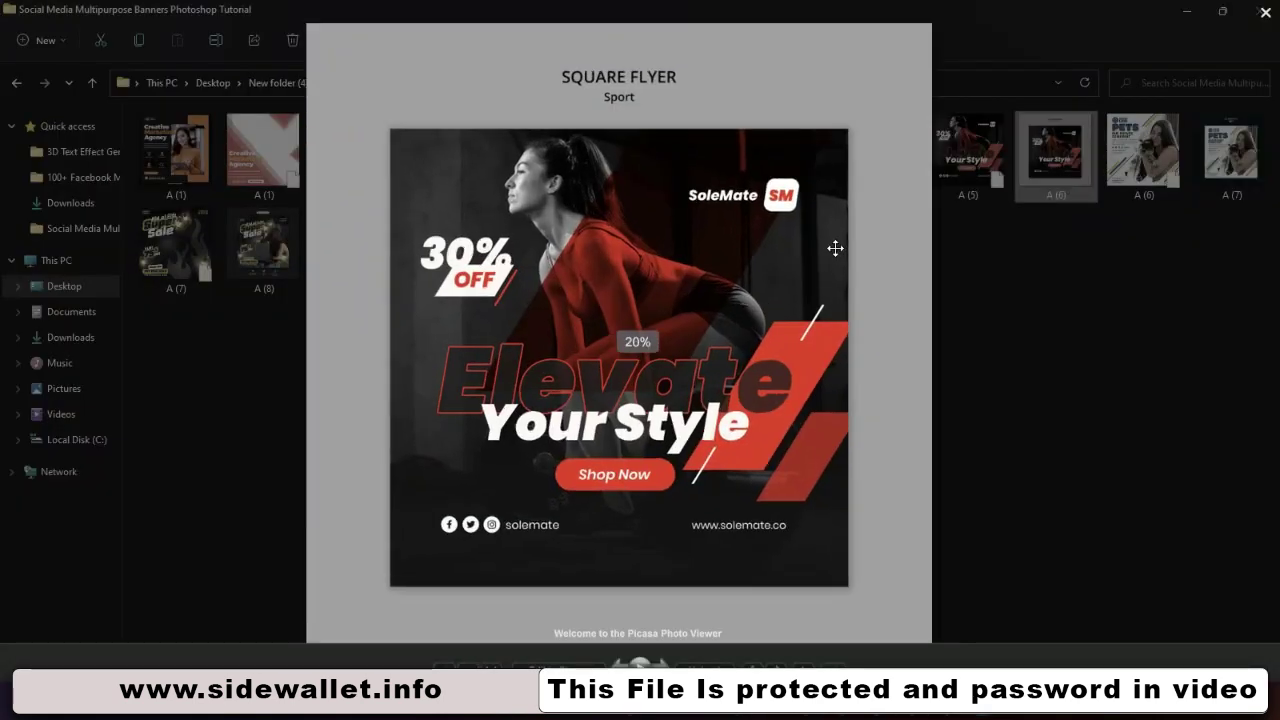
pyautogui.click(1193, 138)
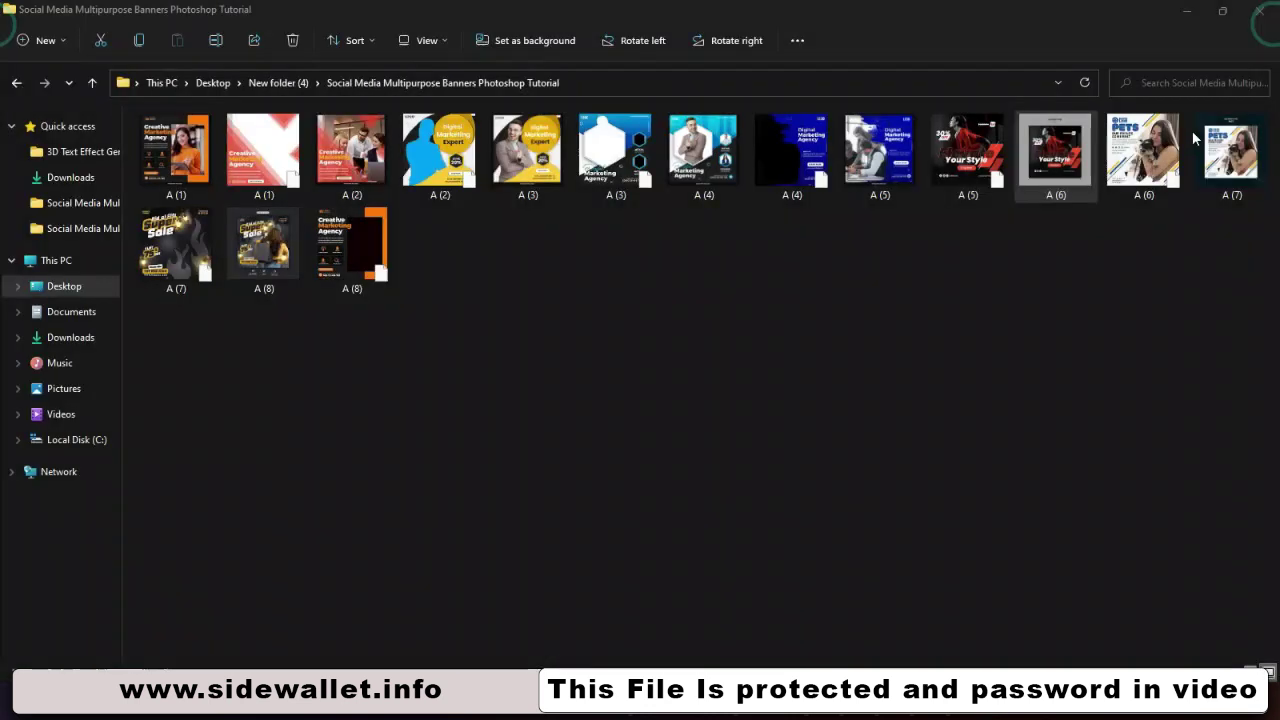
pyautogui.click(1222, 176)
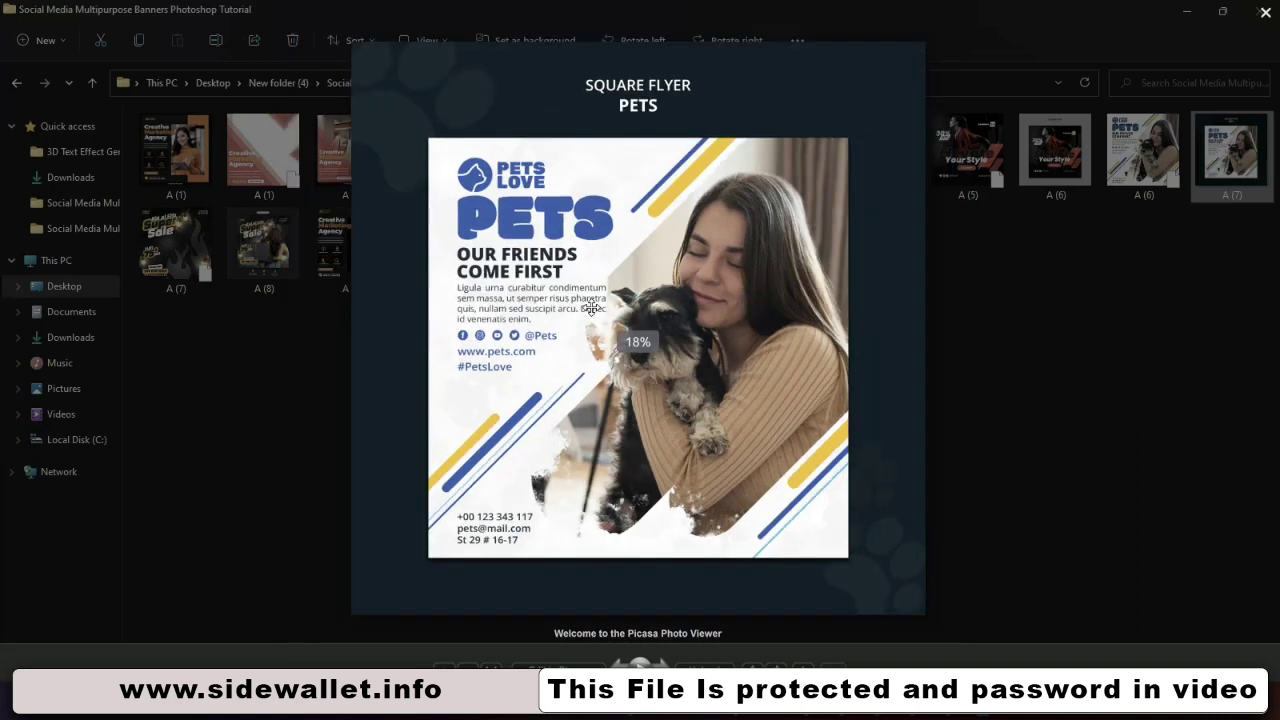
pyautogui.click(1072, 73)
pyautogui.doubleClick(279, 259)
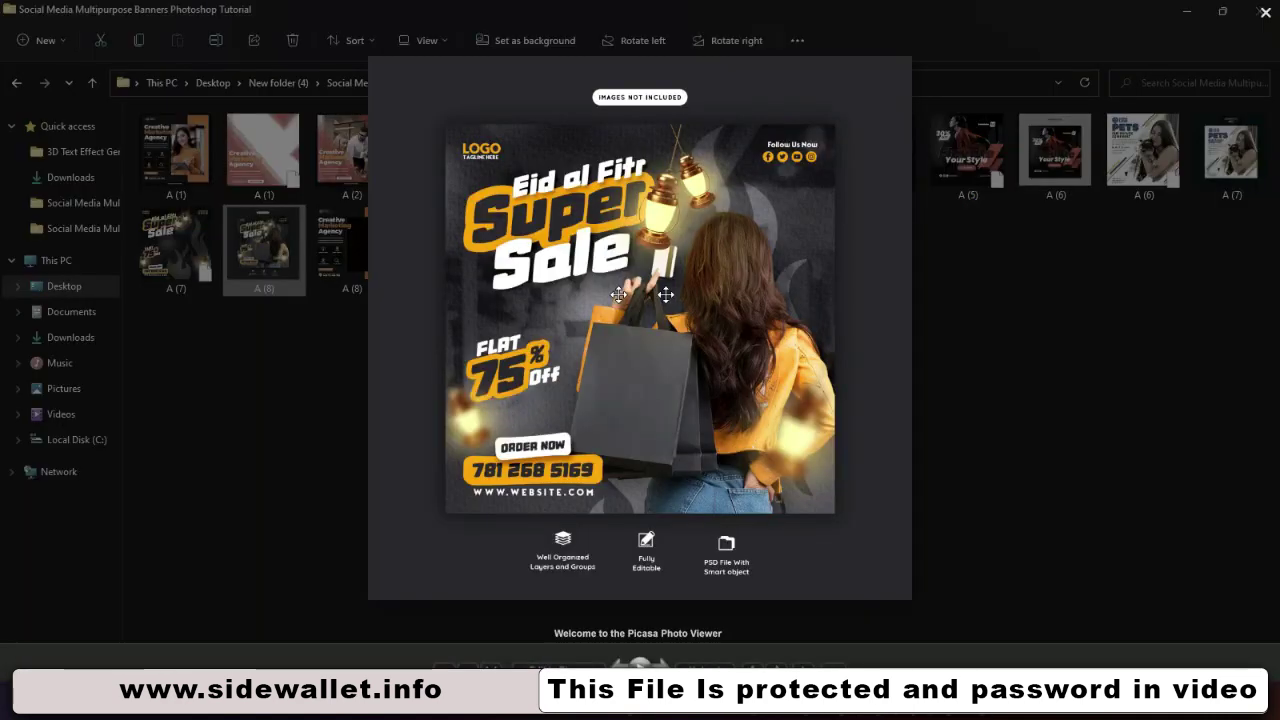
pyautogui.click(1265, 12)
# Open the A (3) banner PSD template in Photoshop for editing
pyautogui.click(928, 347)
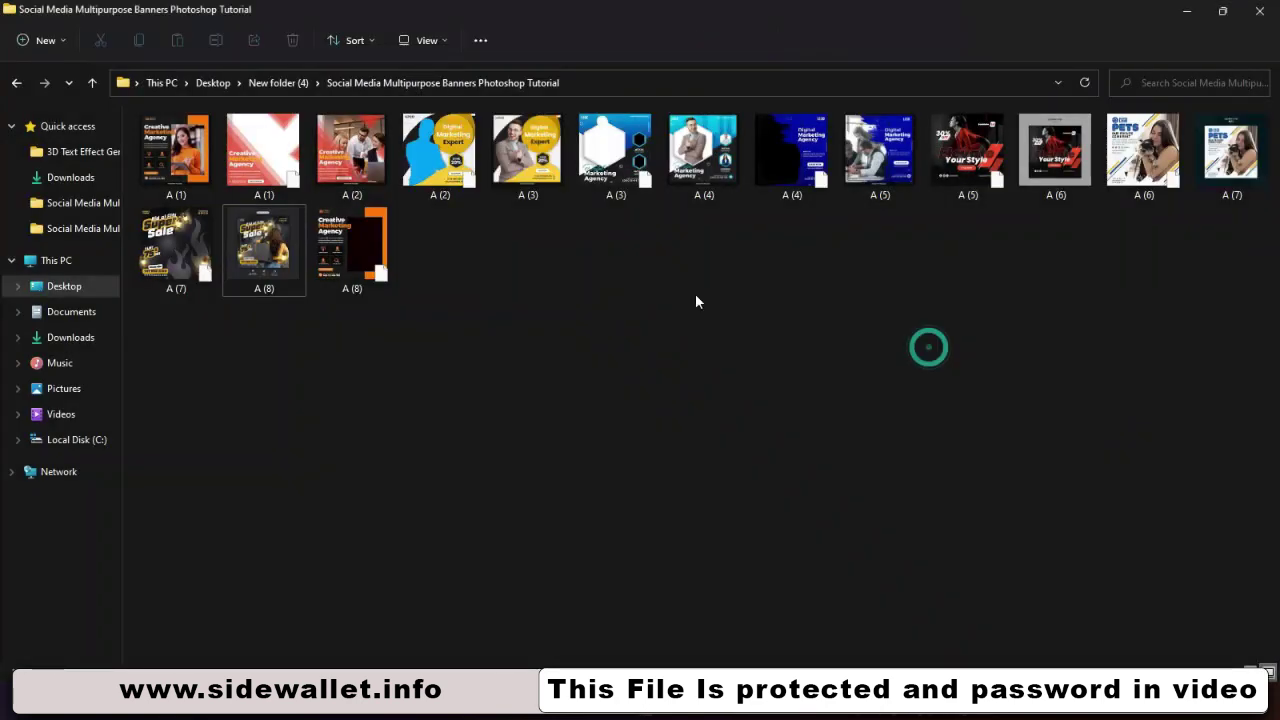
pyautogui.click(436, 190)
pyautogui.click(527, 180)
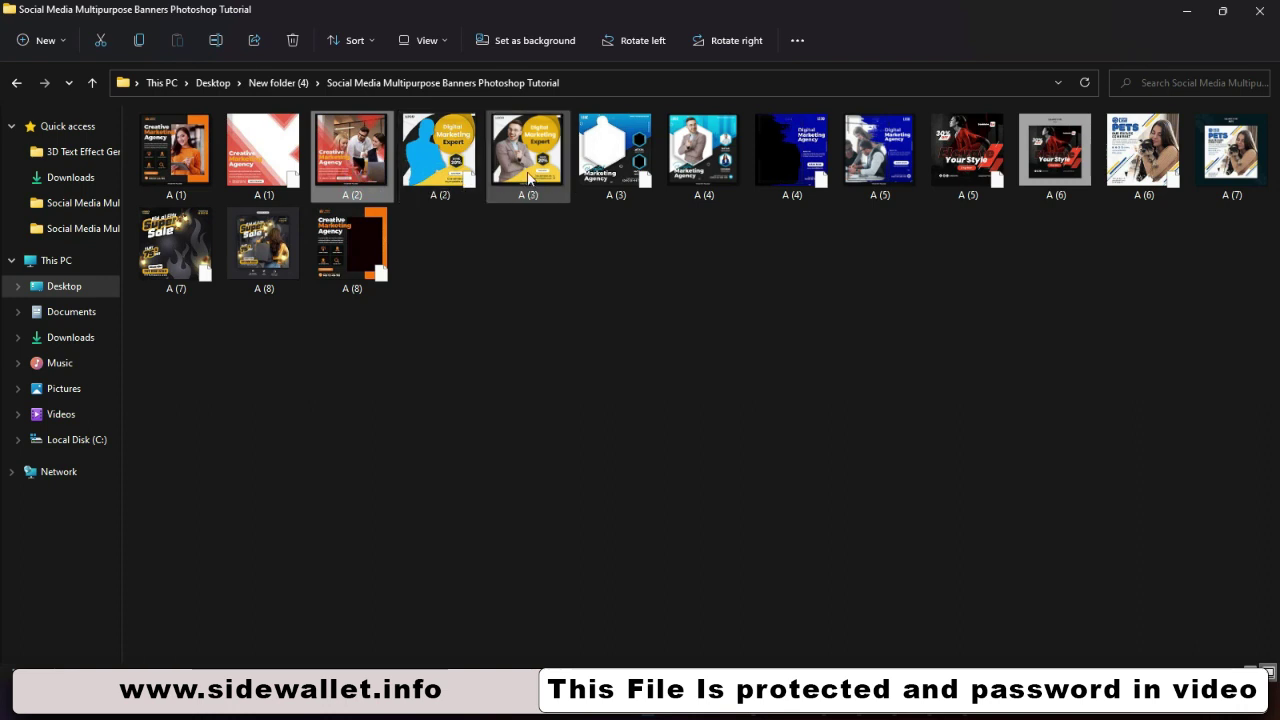
pyautogui.click(684, 172)
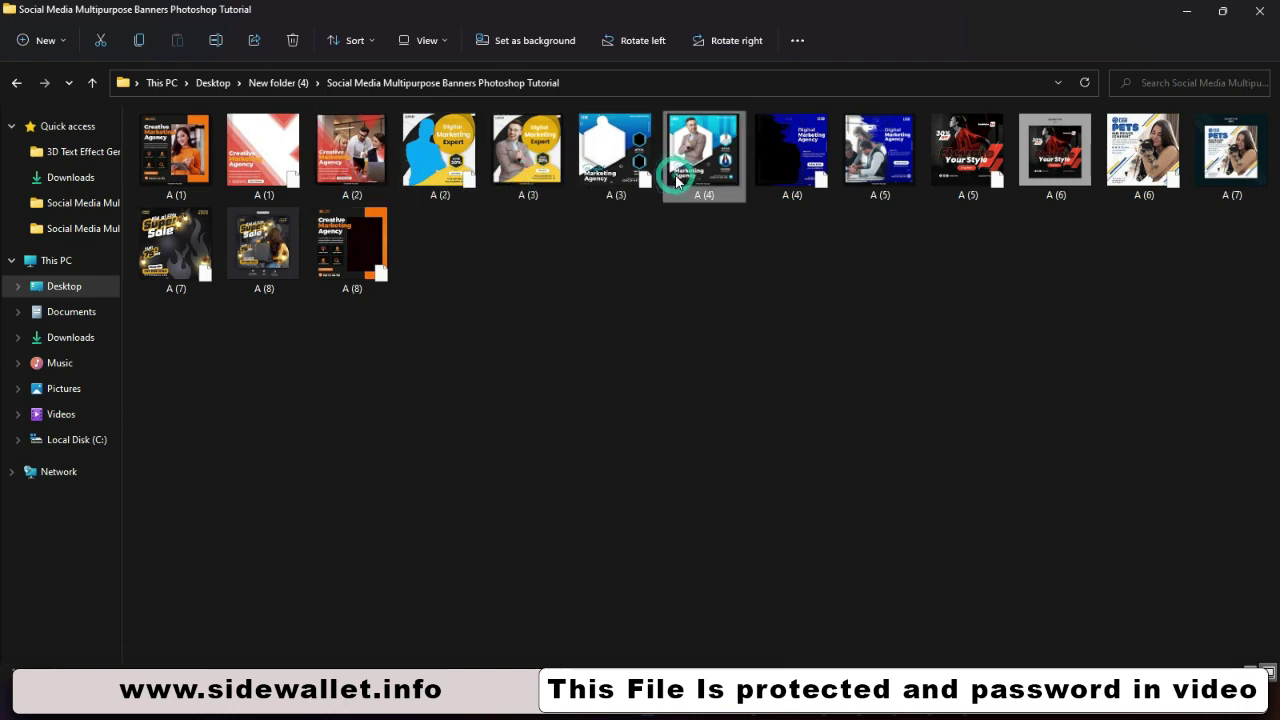
pyautogui.click(875, 165)
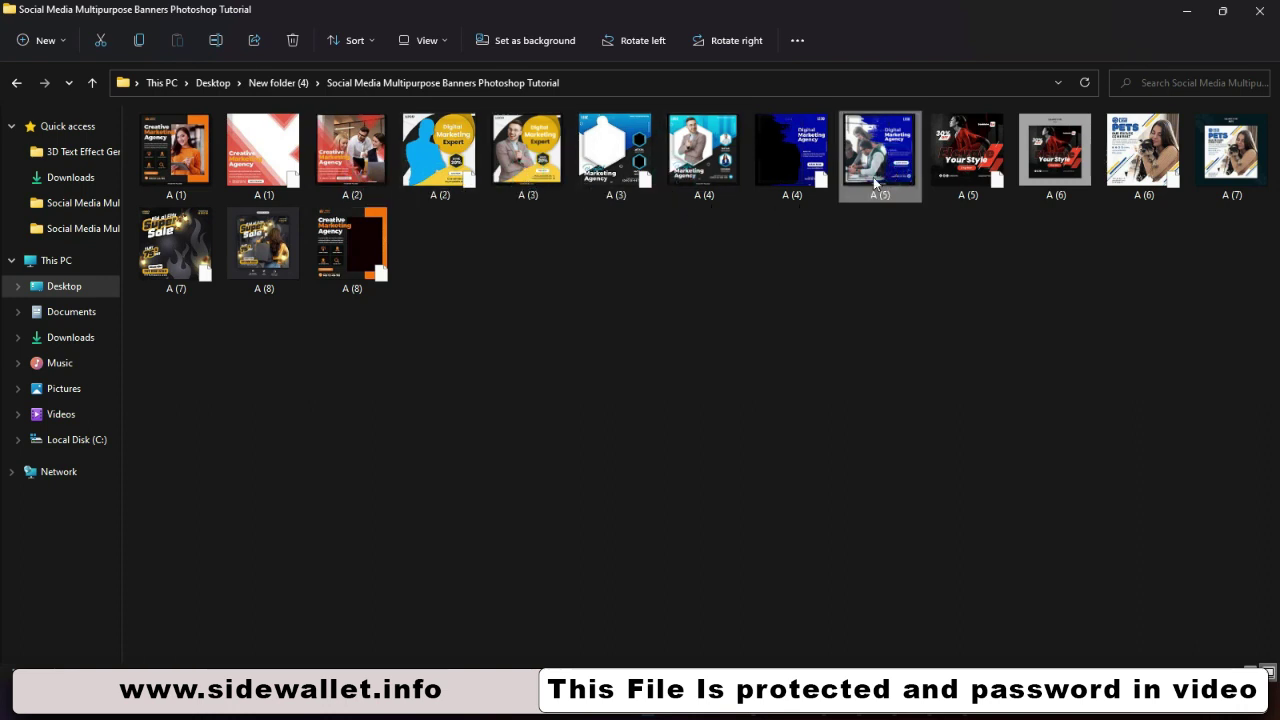
pyautogui.doubleClick(630, 188)
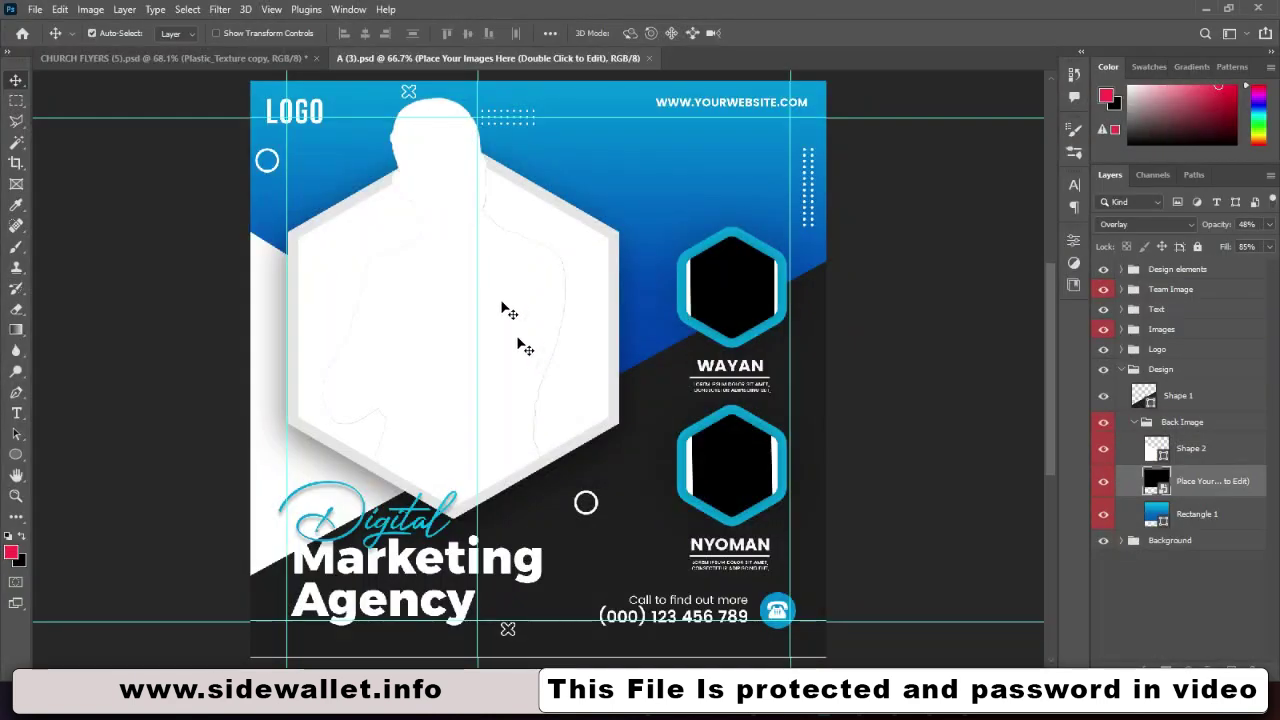
# Expand the Images group and open the '2 Click here to change' smart object placeholder
pyautogui.click(462, 180)
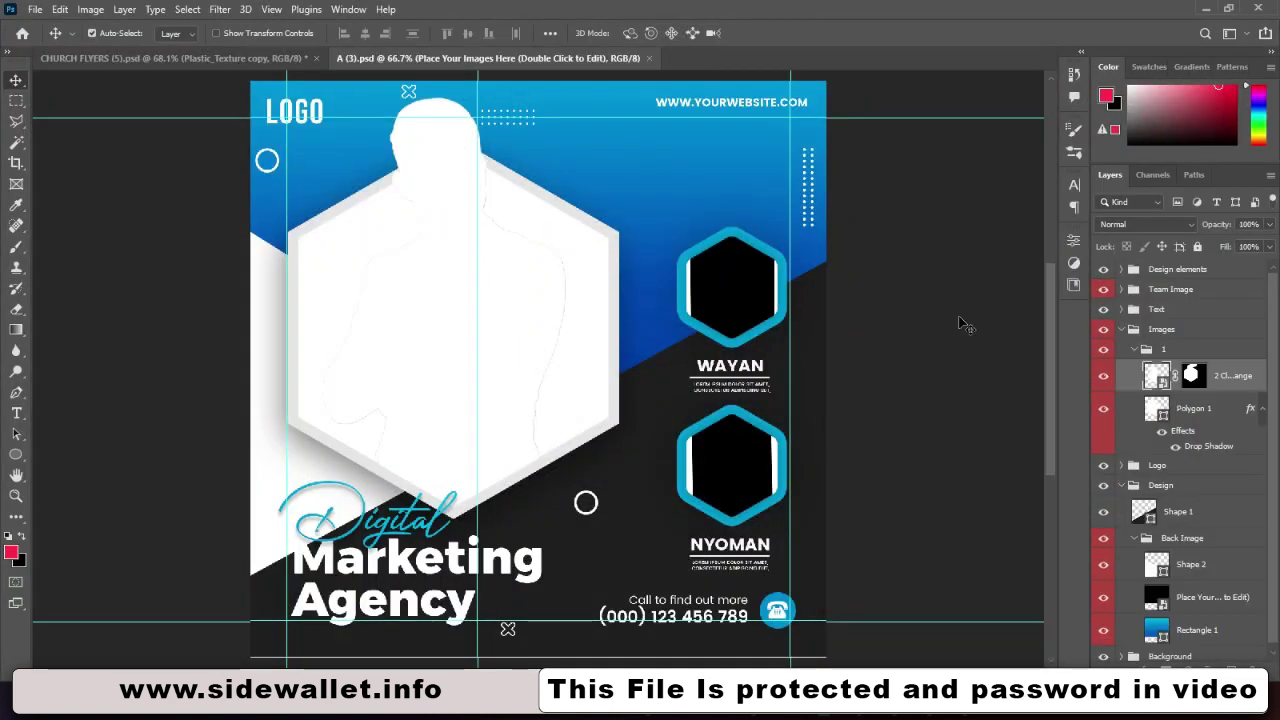
pyautogui.click(1155, 375)
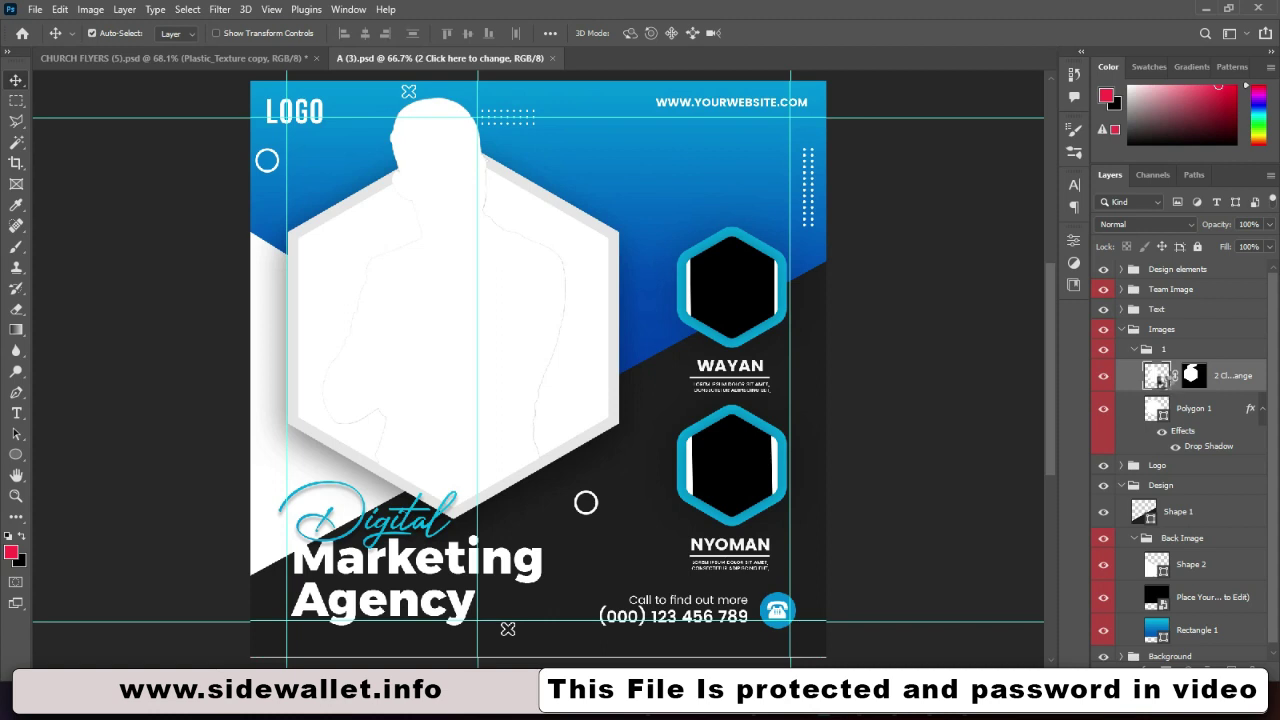
pyautogui.doubleClick(1158, 376)
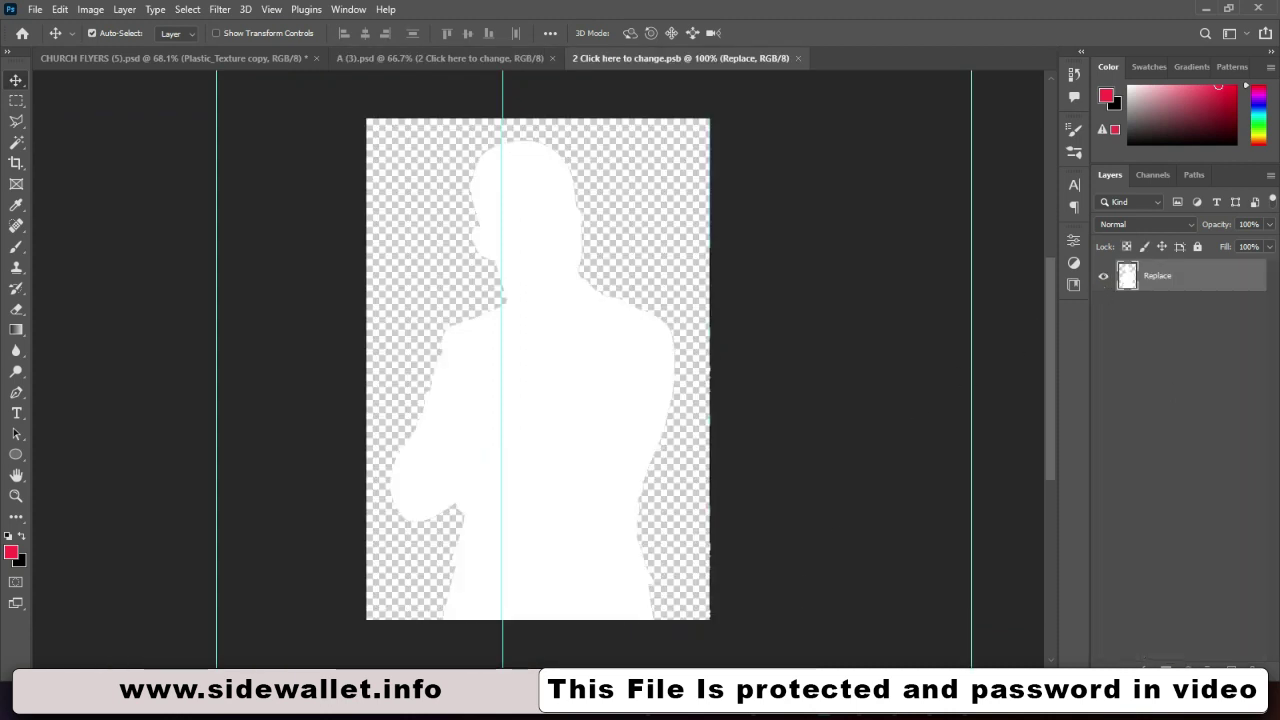
# Drag the man-in-suit photo pngegg (10) from the source image folder onto the placeholder canvas
pyautogui.click(834, 620)
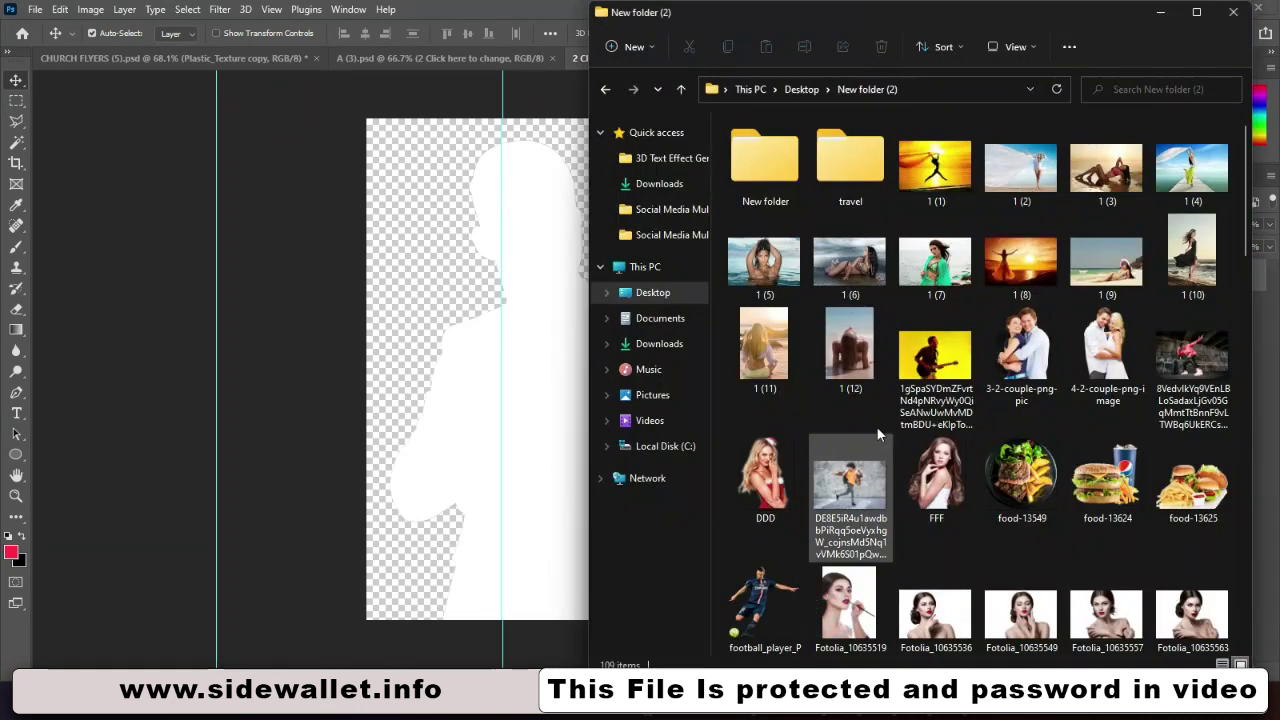
pyautogui.scroll(-3, 1044, 490)
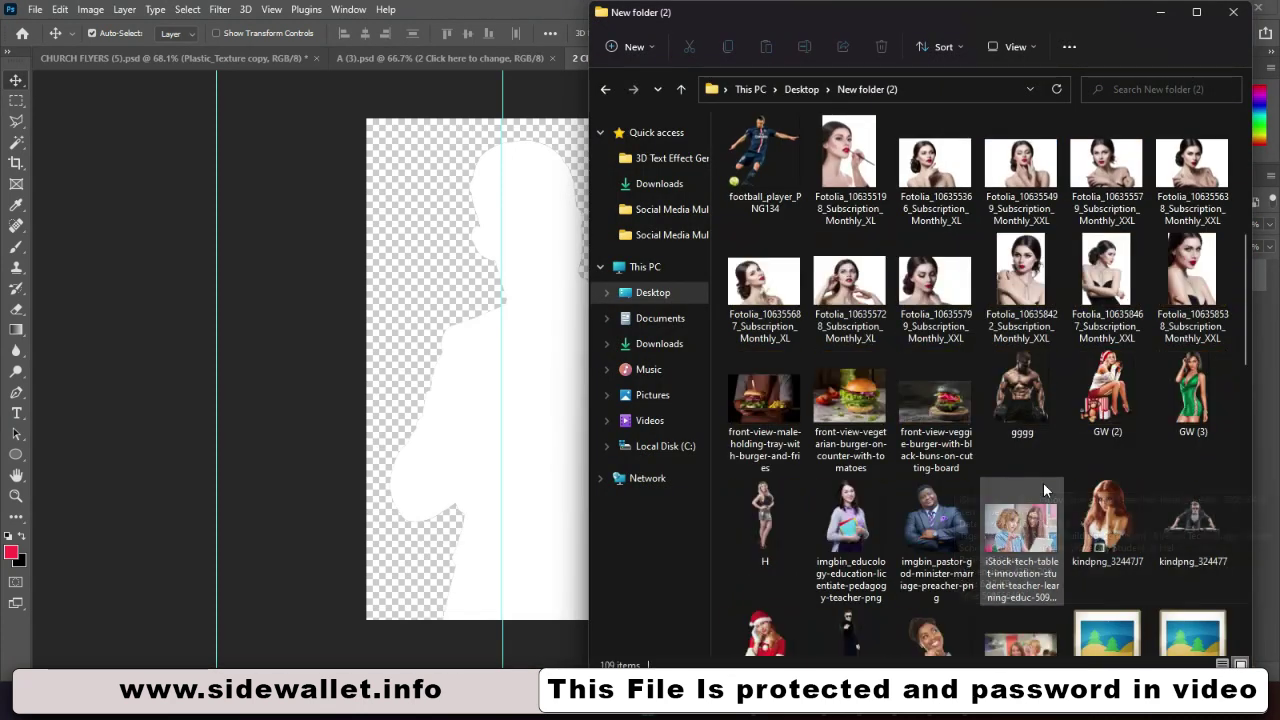
pyautogui.scroll(-3, 1043, 482)
pyautogui.scroll(-3, 997, 464)
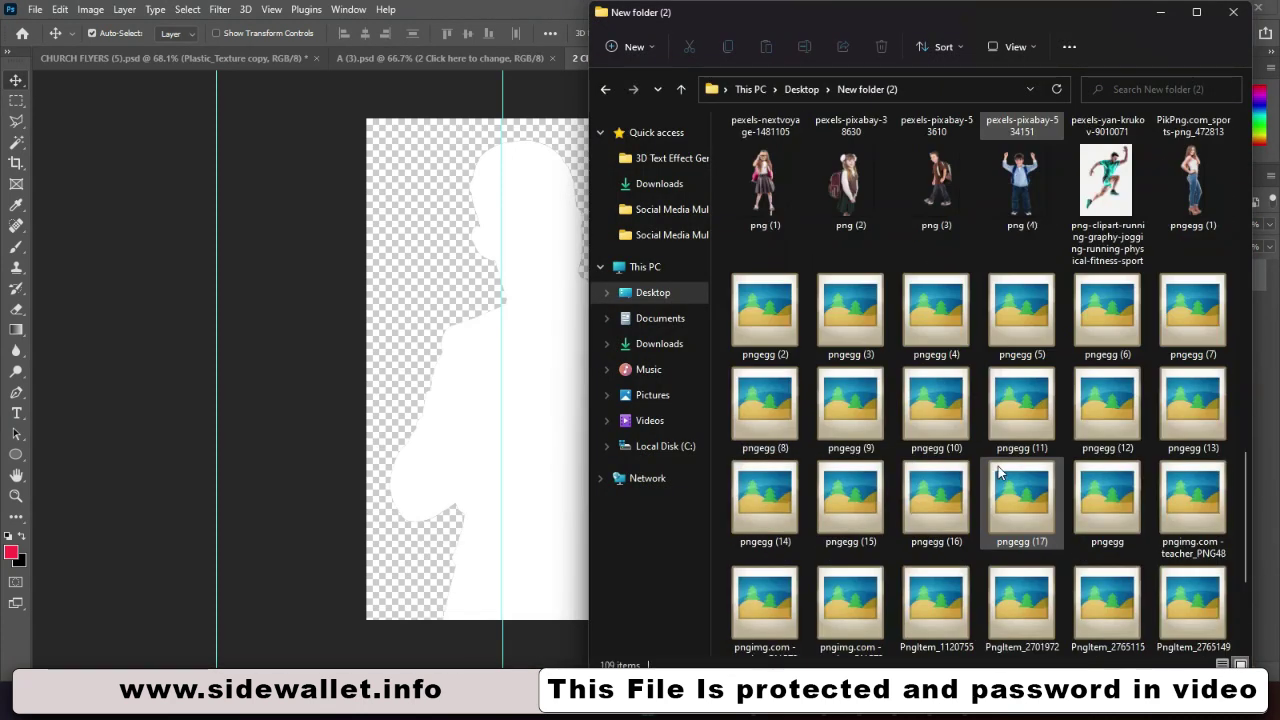
pyautogui.moveTo(945, 389); pyautogui.dragTo(562, 402)
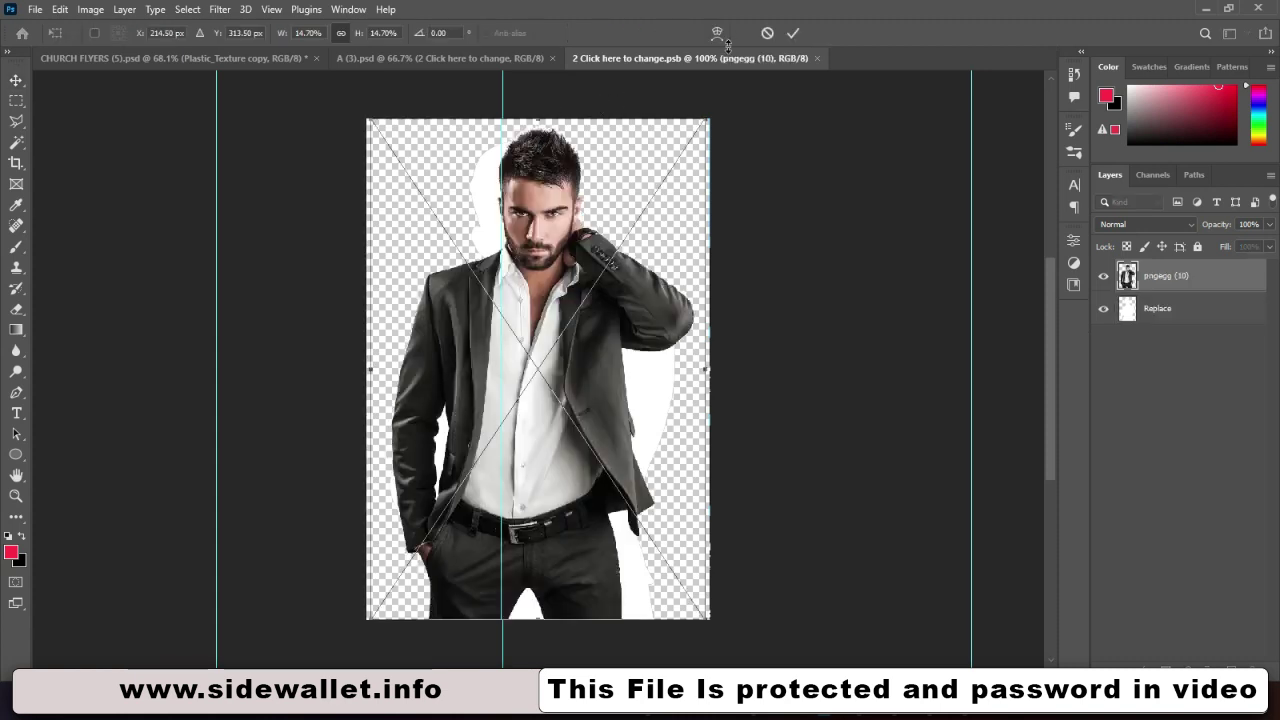
# Commit the pngegg (10) placement, hide the Replace silhouette, and save the .psb on closing
pyautogui.click(794, 35)
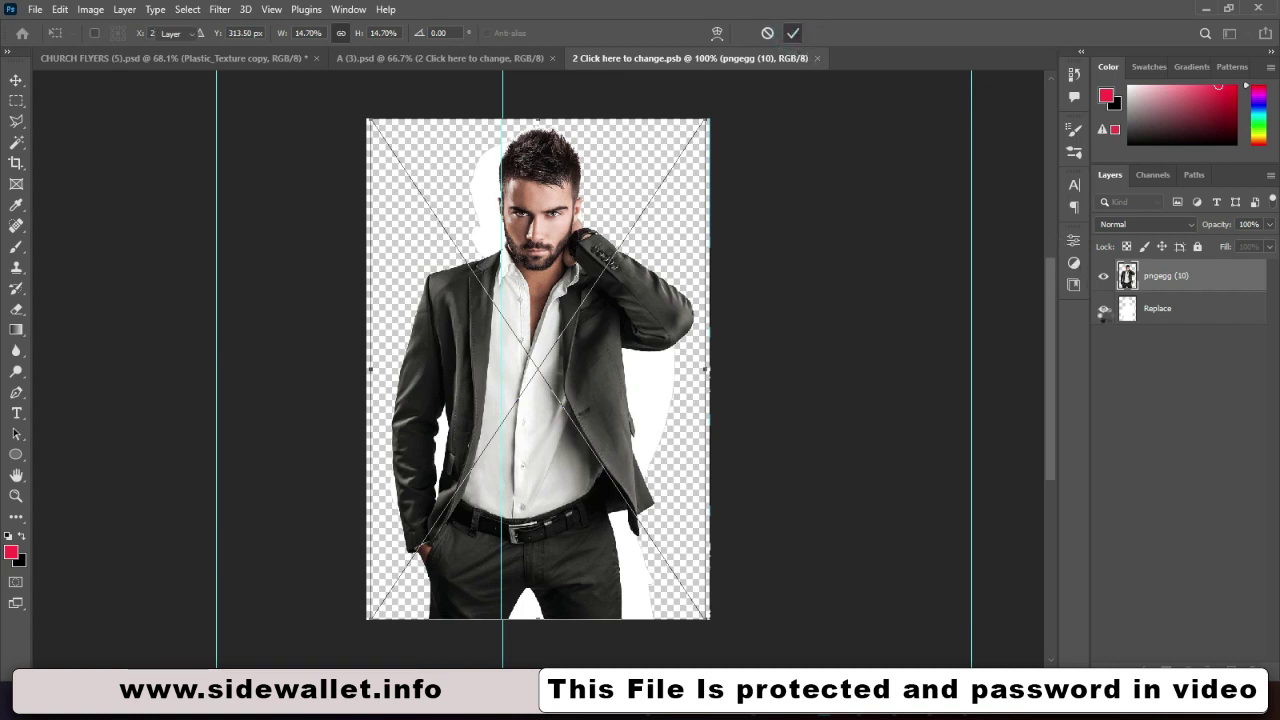
pyautogui.click(1104, 308)
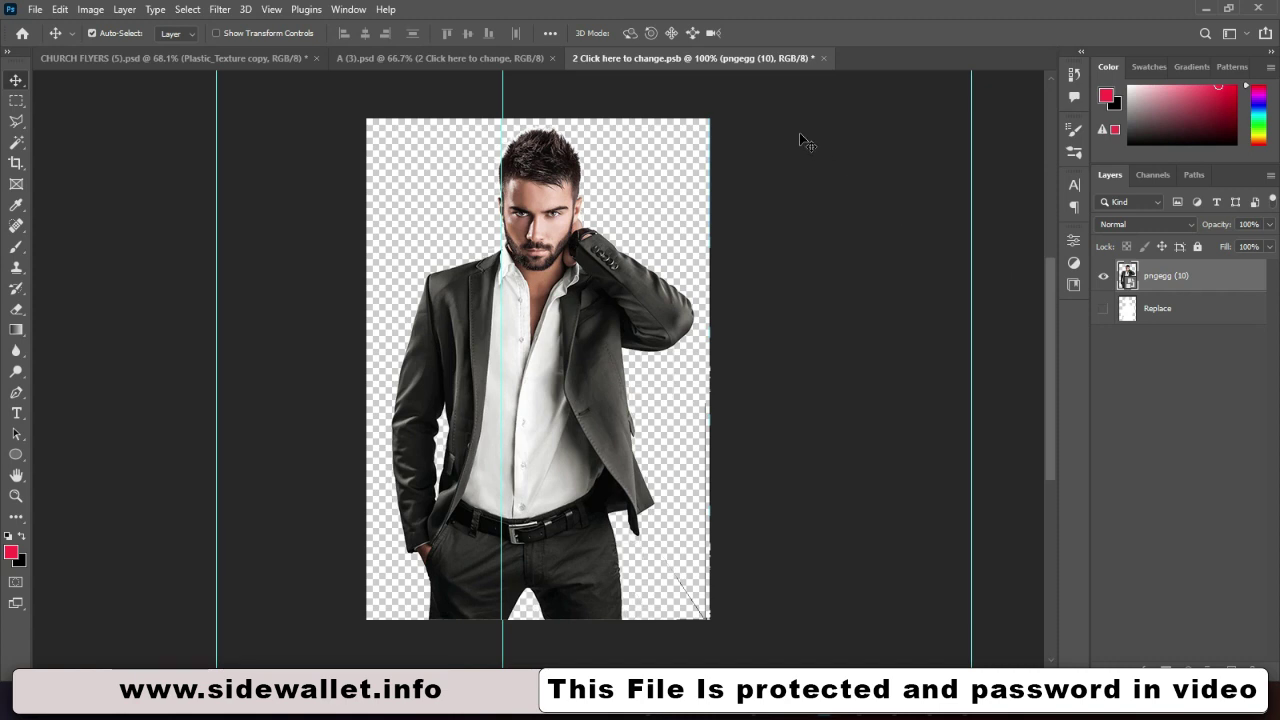
pyautogui.click(822, 57)
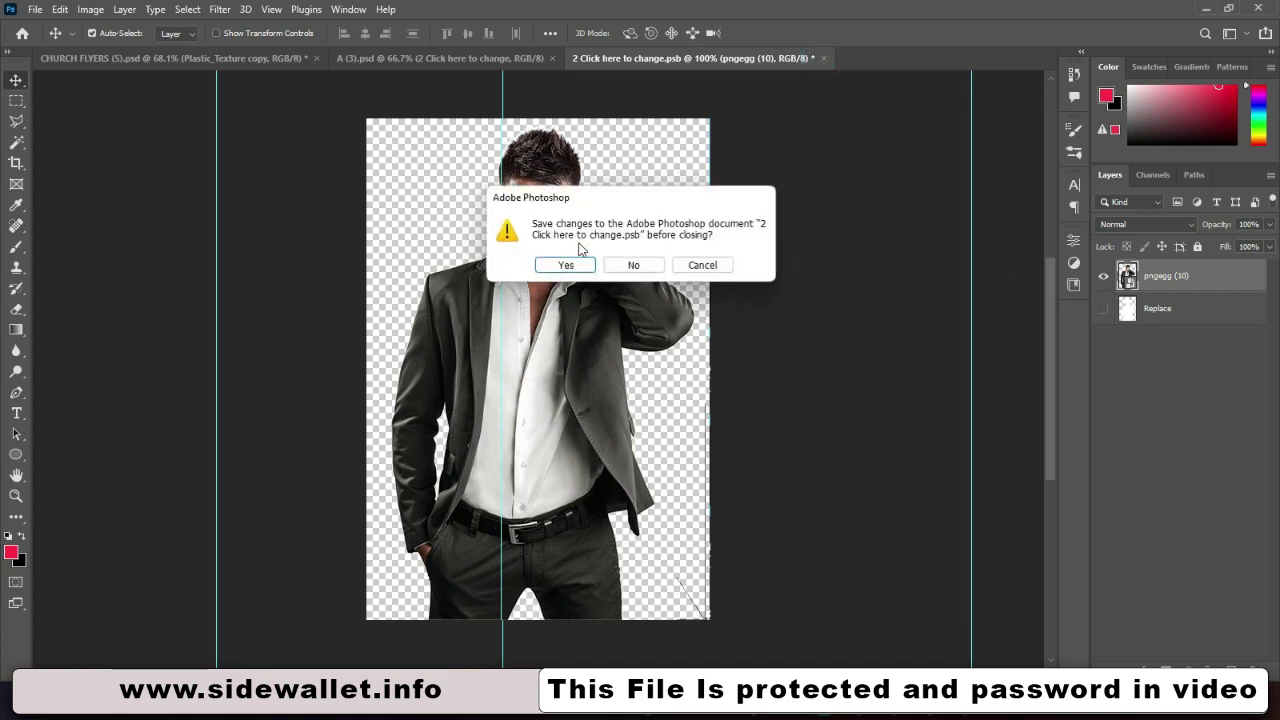
pyautogui.click(566, 264)
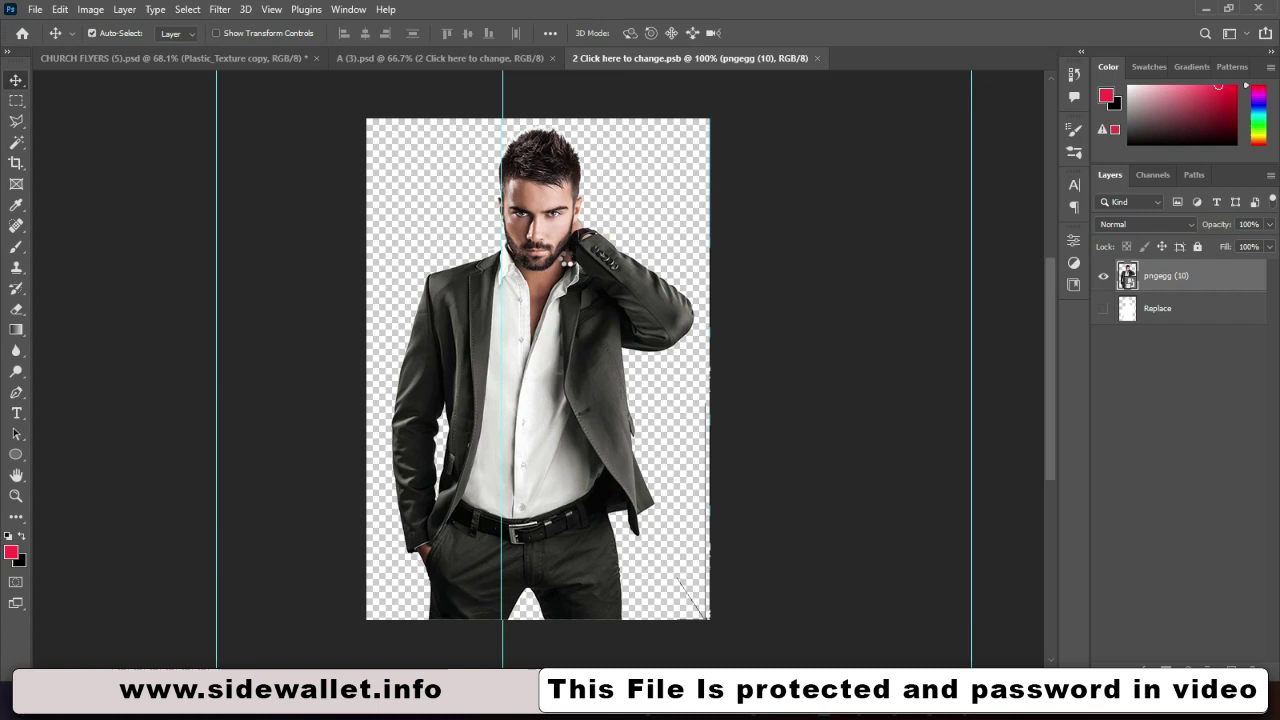
pyautogui.hotkey('ctrl', 'w')
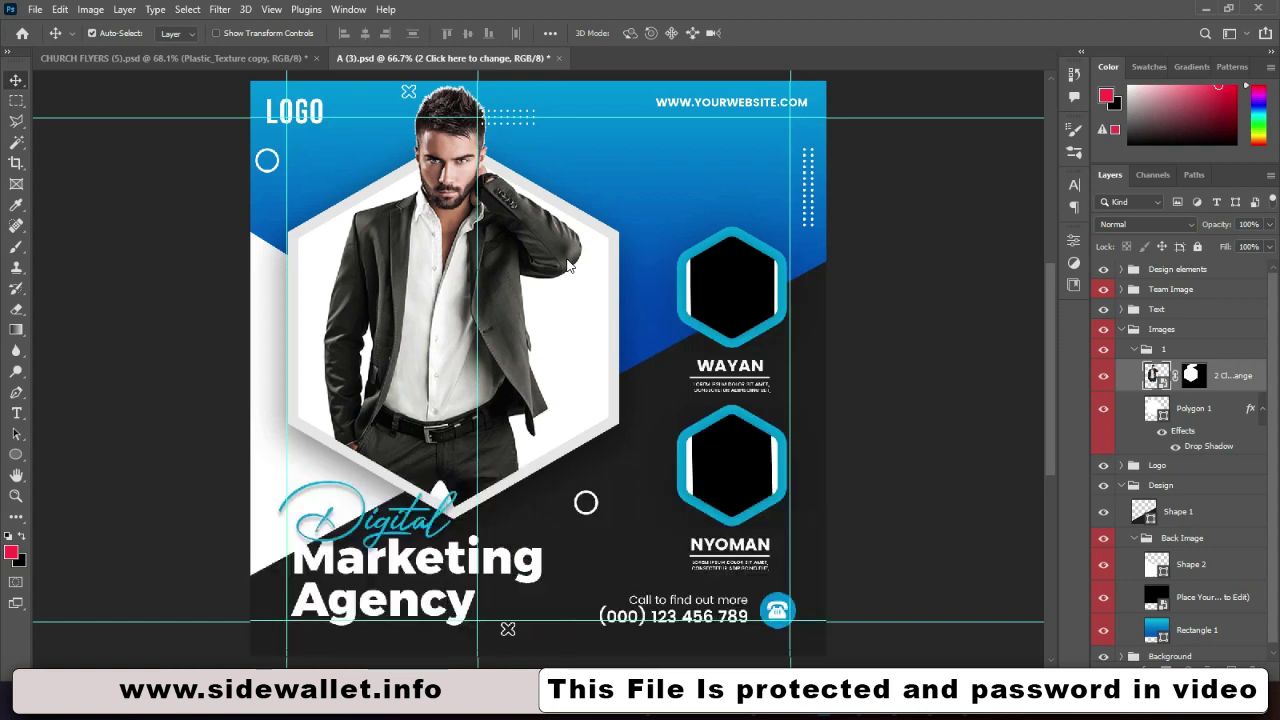
# Check the banner layers, toggling the Digital script text and dark overlay, then bring up the templates folder
pyautogui.click(384, 518)
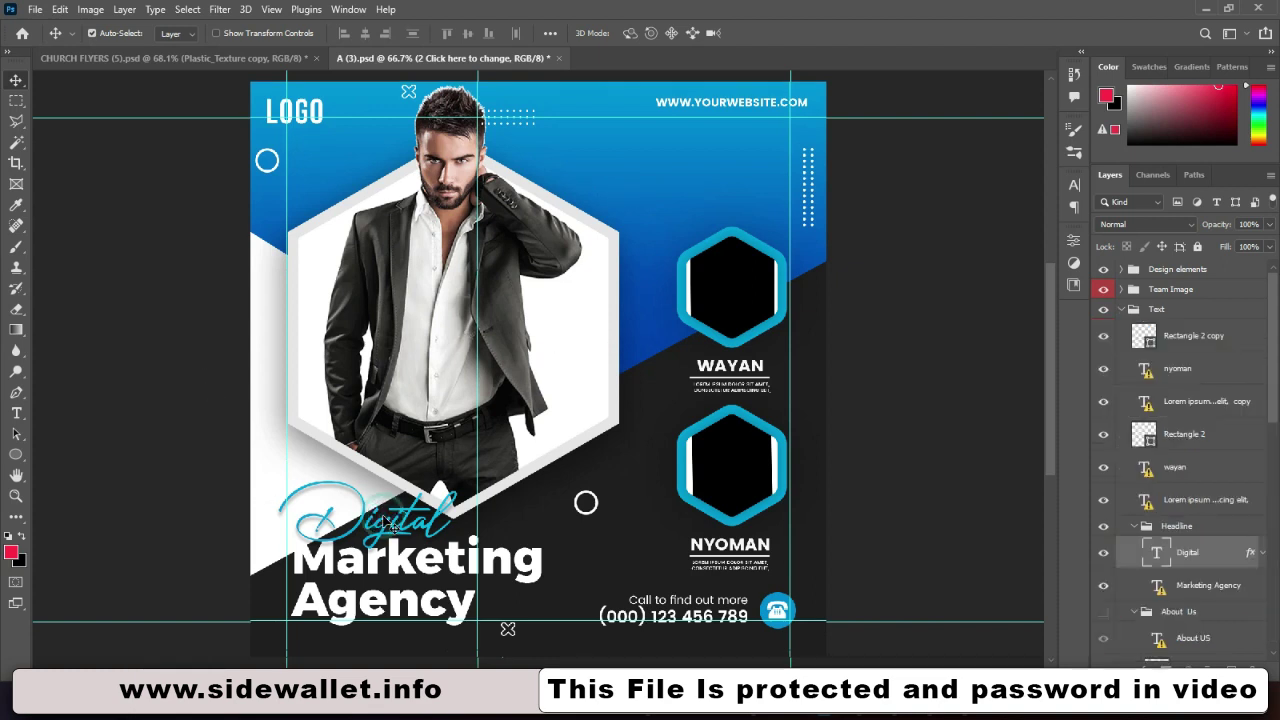
pyautogui.click(1106, 554)
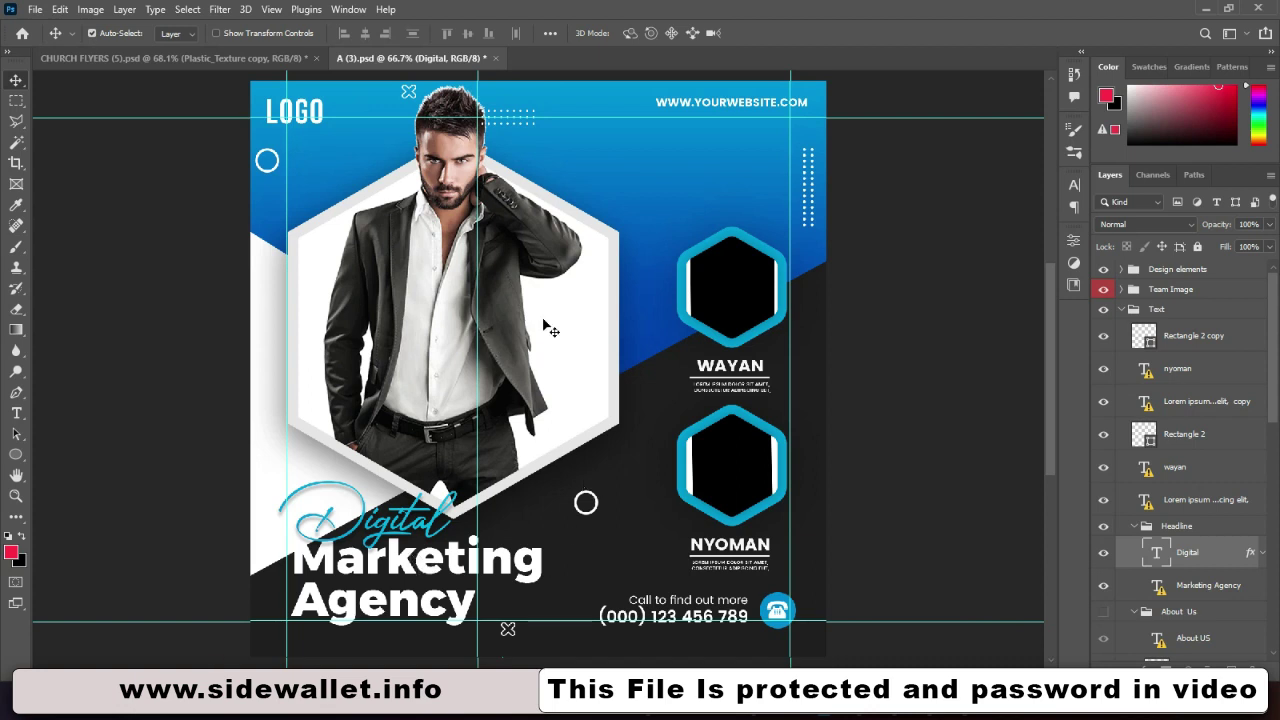
pyautogui.click(738, 293)
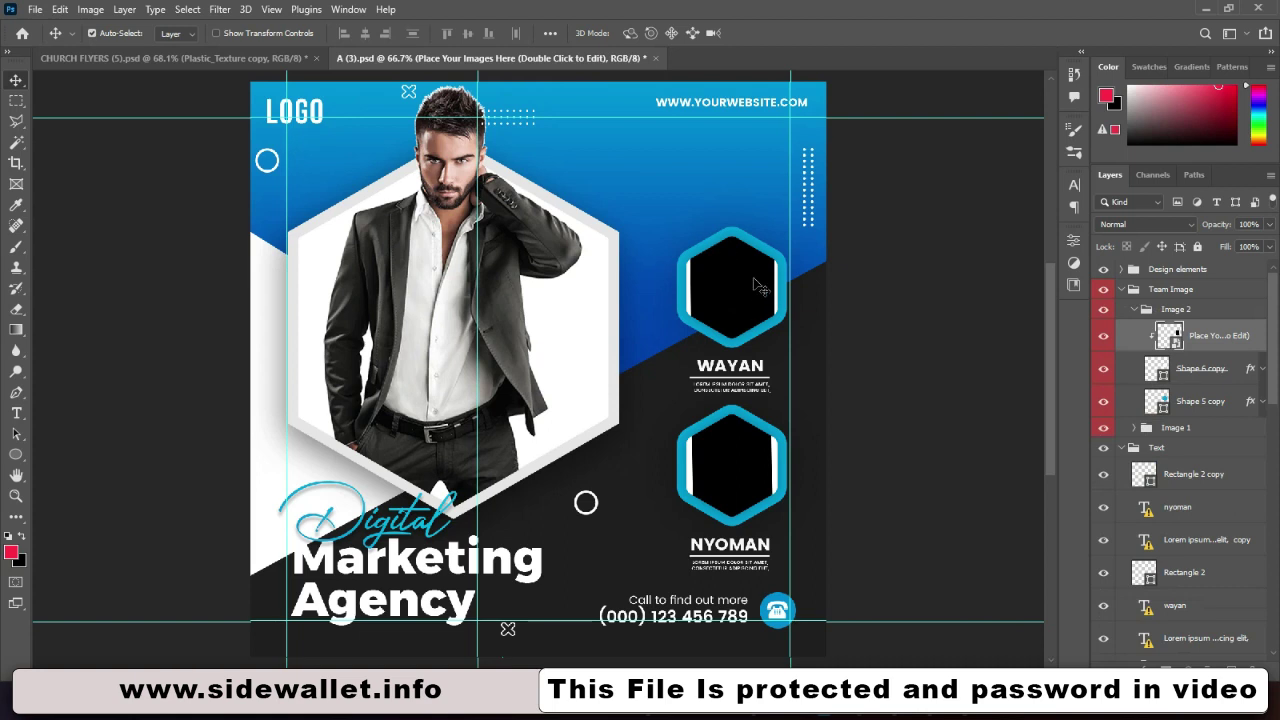
pyautogui.click(735, 500)
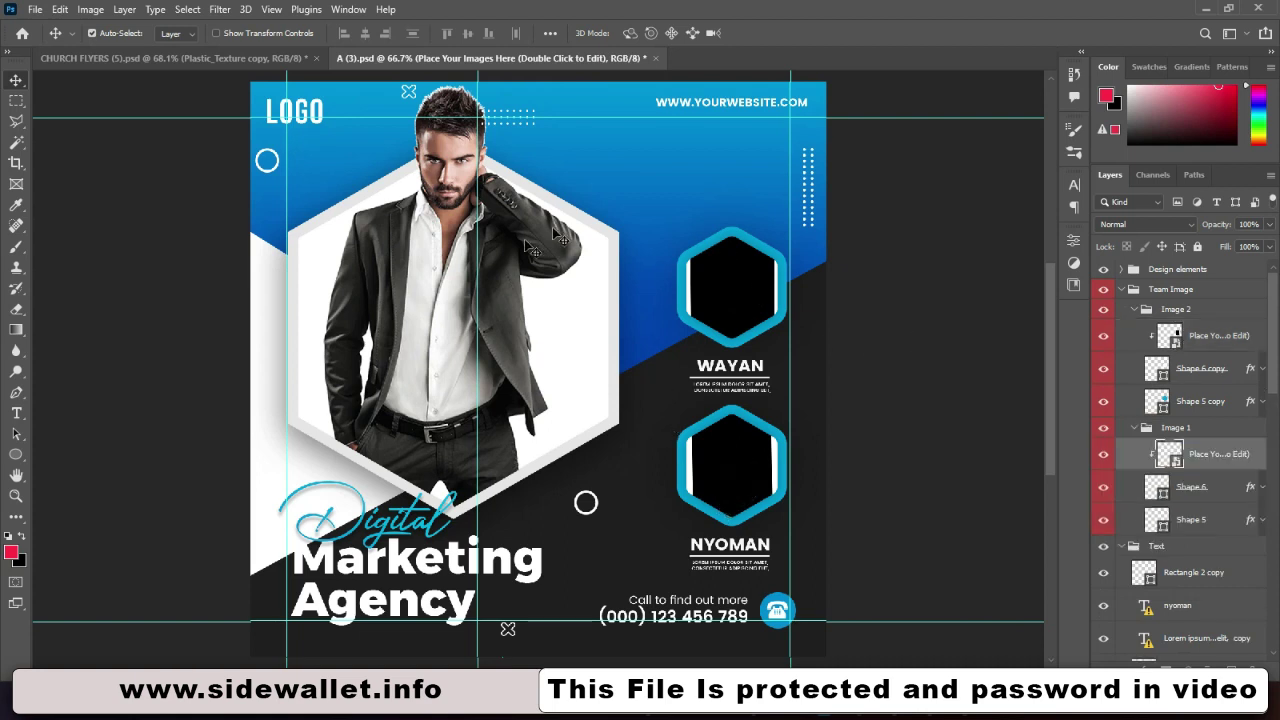
pyautogui.click(629, 260)
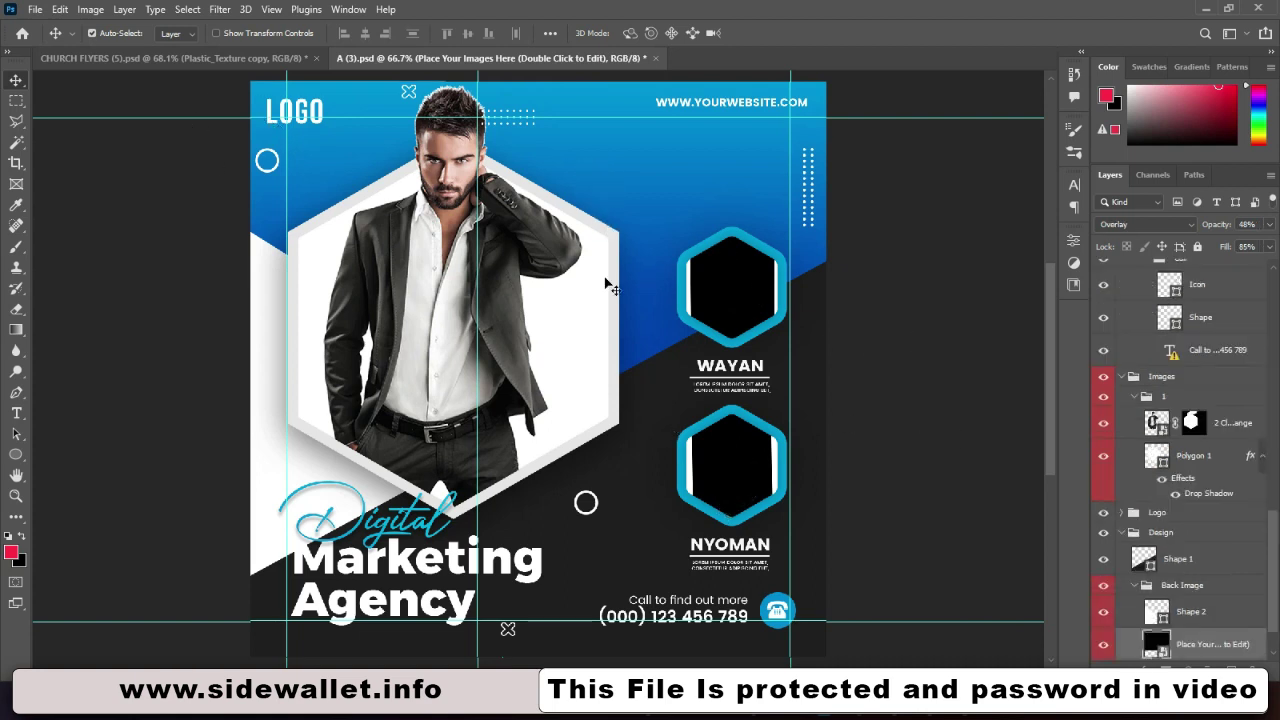
pyautogui.click(1106, 646)
pyautogui.click(1104, 646)
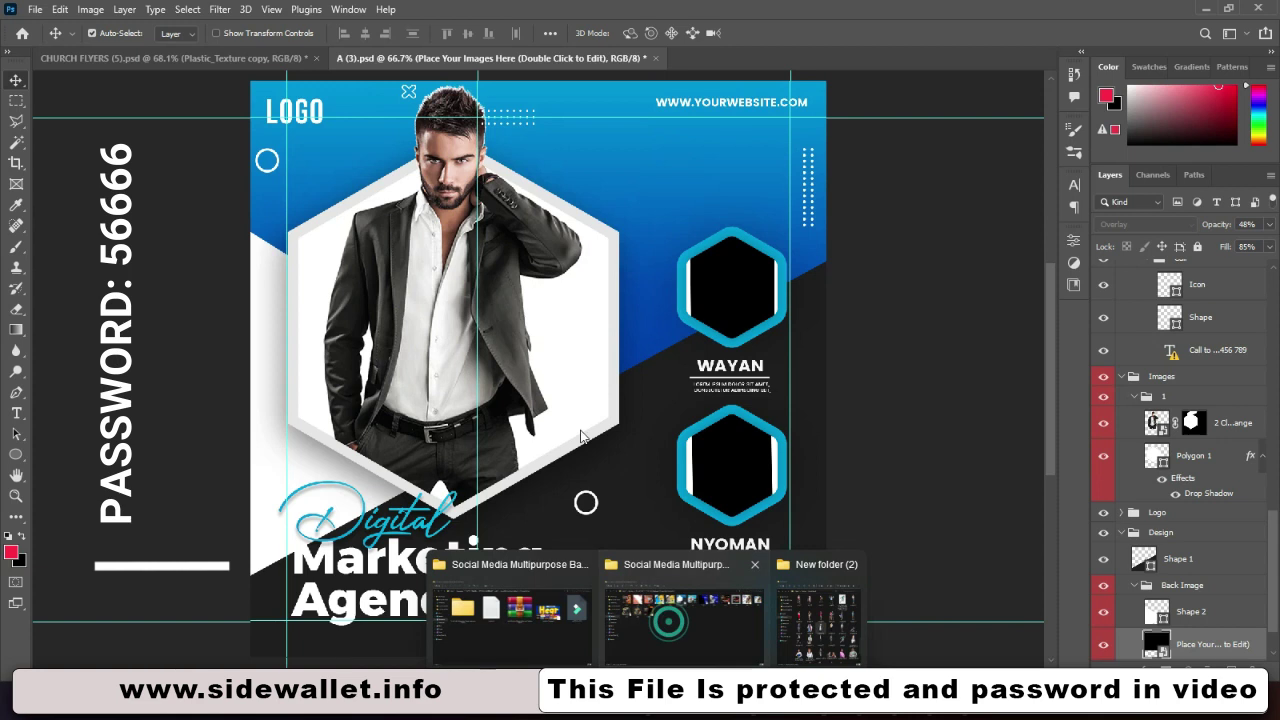
pyautogui.click(666, 614)
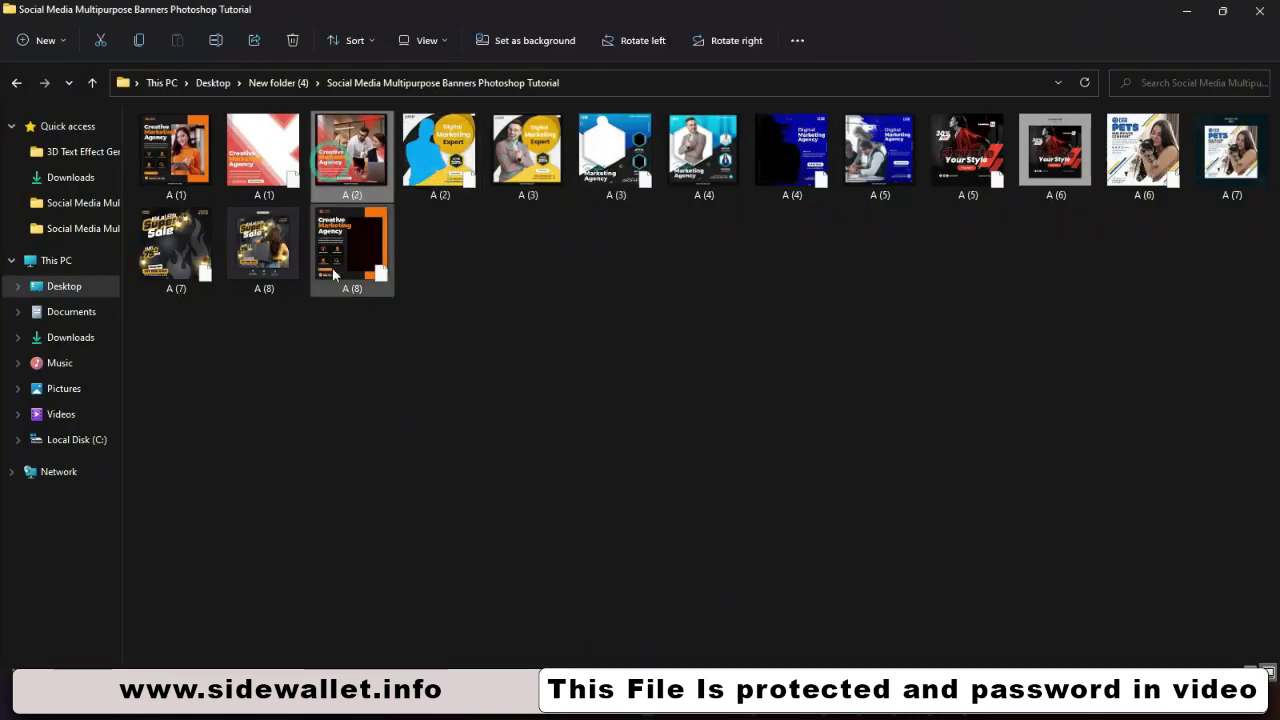
# Set the banner templates folder to Extra large icons and scroll through the thumbnails
pyautogui.click(260, 255)
pyautogui.click(424, 40)
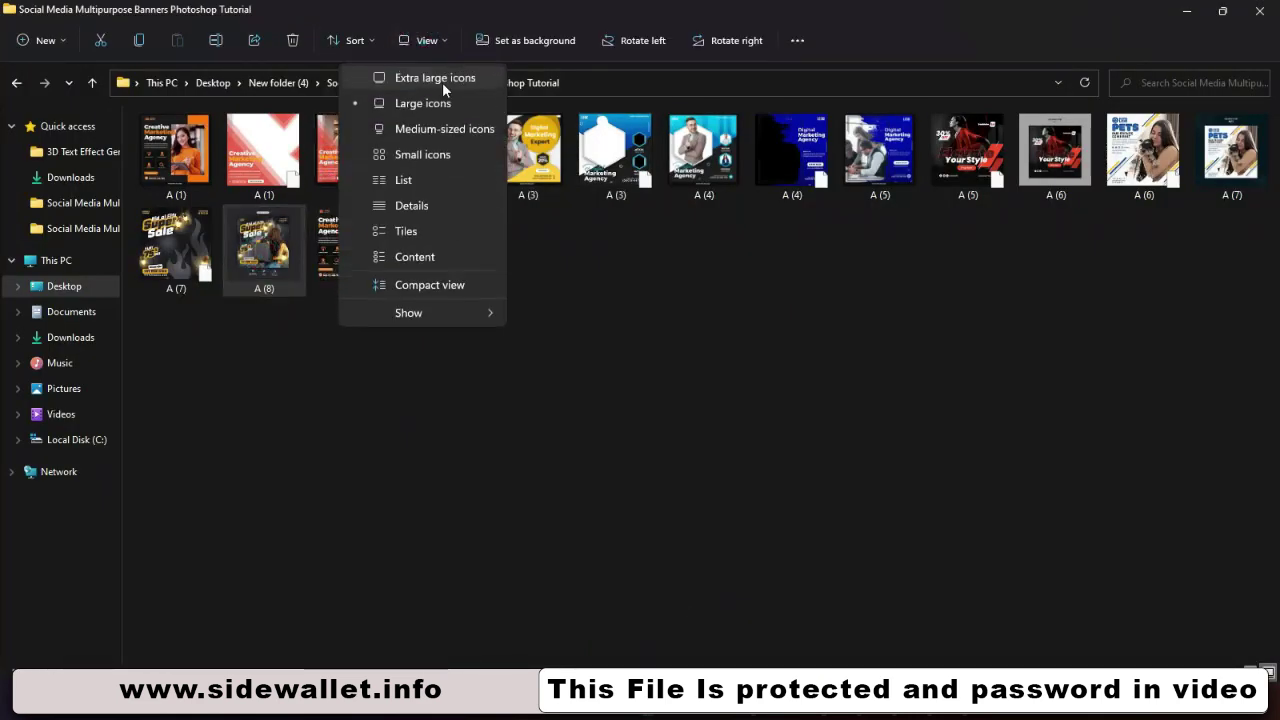
pyautogui.click(442, 80)
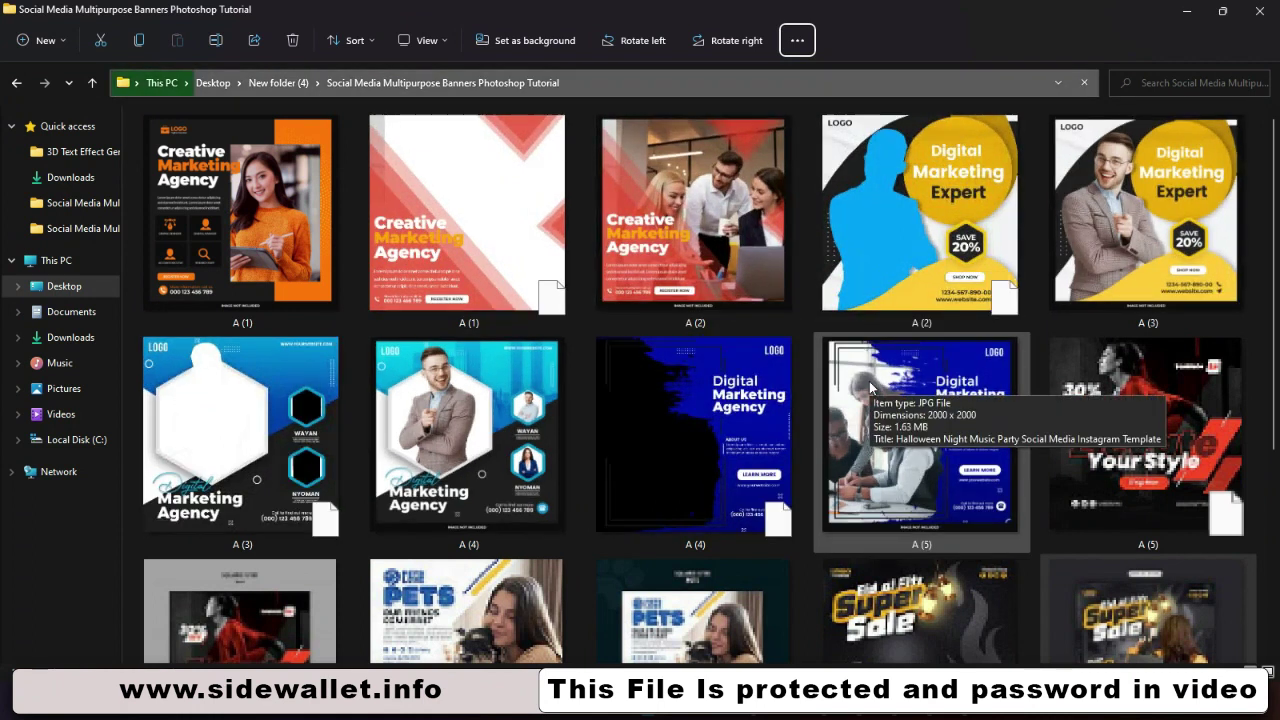
pyautogui.scroll(-3, 876, 407)
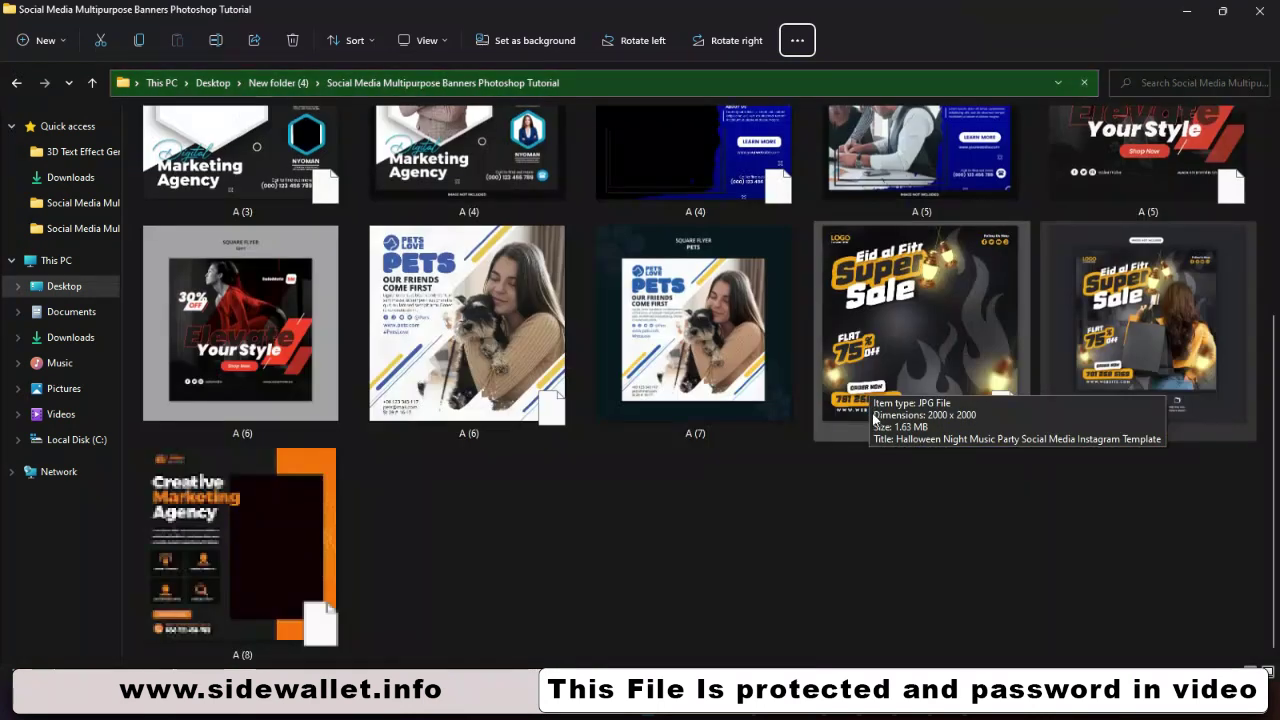